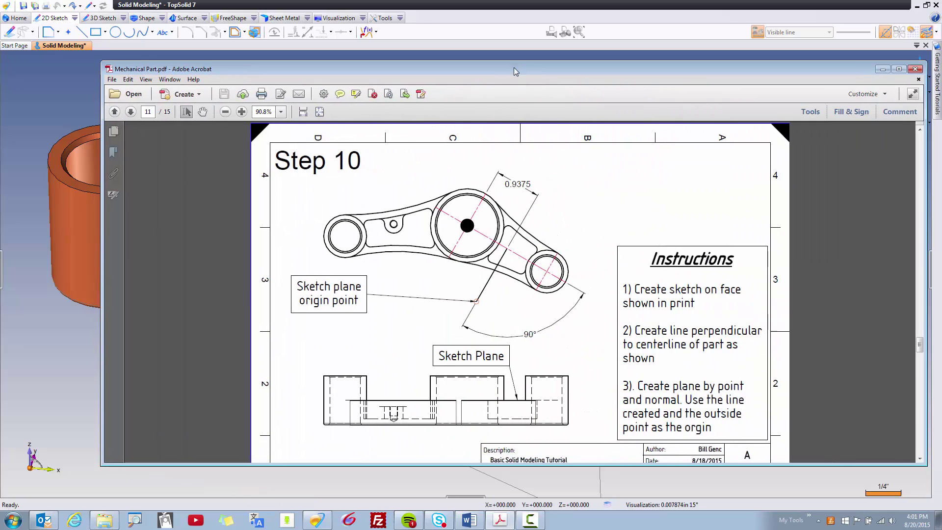
# Show the PDF's page 12 Step 11 instructions and detail C, then move Acrobat aside
pyautogui.click(130, 112)
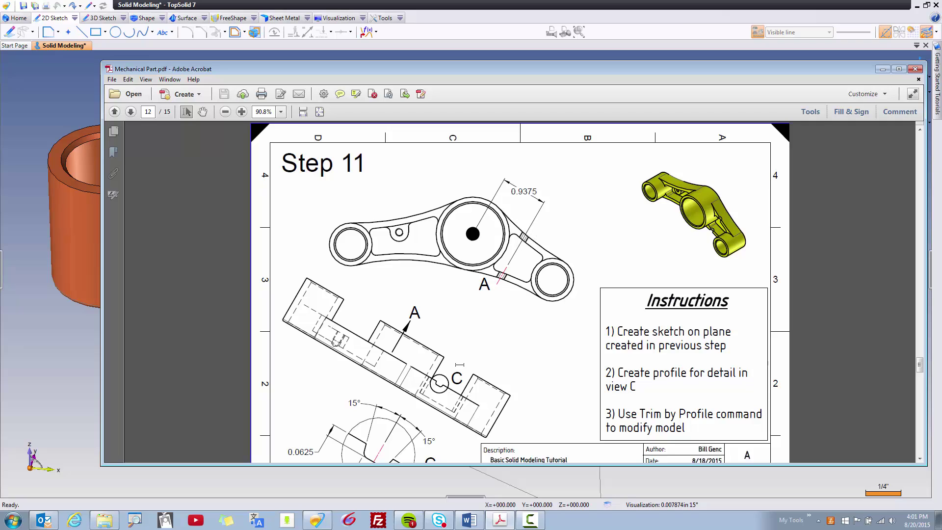
pyautogui.scroll(-3, 459, 365)
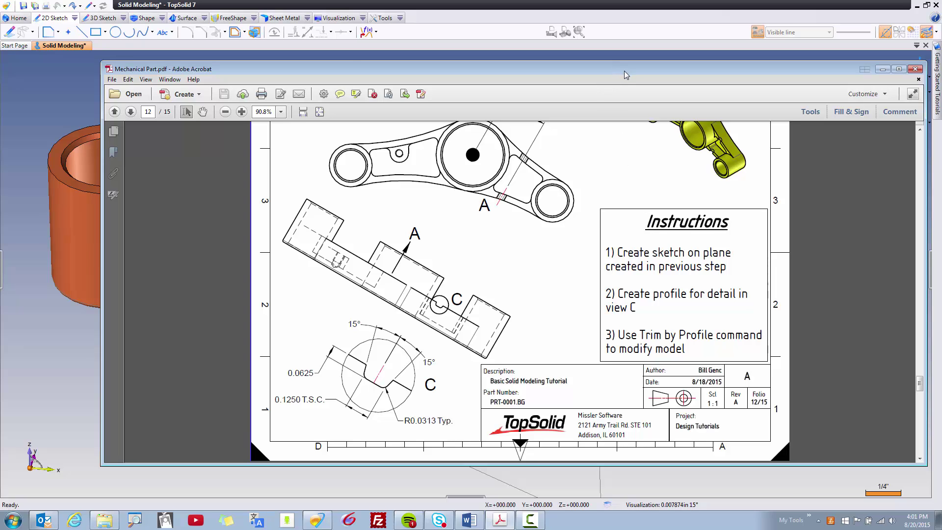
pyautogui.moveTo(622, 71); pyautogui.dragTo(796, 176)
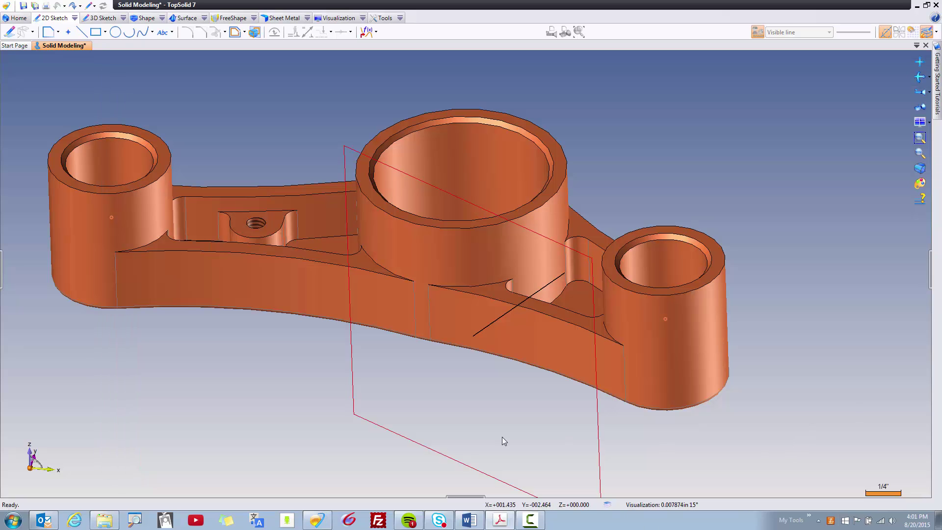
# Start a new sketch on Plane 1 and view it from the top, centred on the edge
pyautogui.rightClick(455, 421)
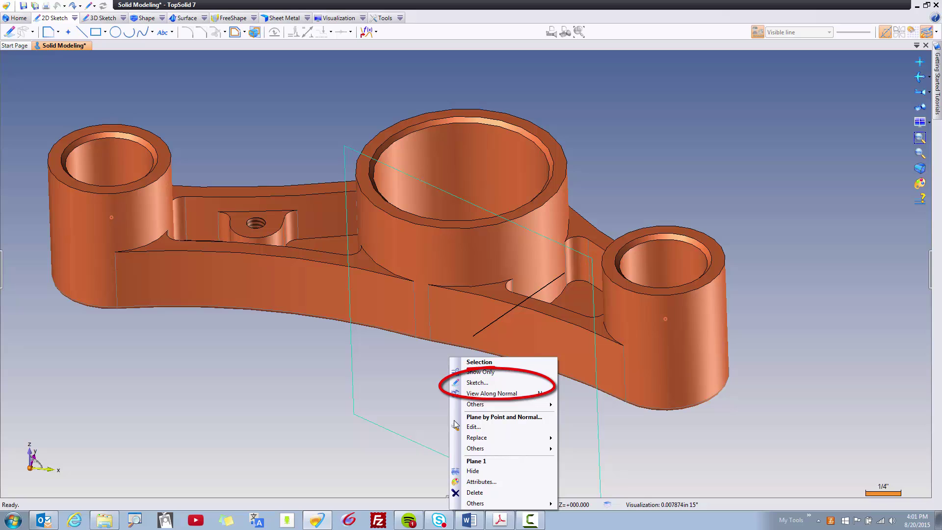
pyautogui.click(478, 383)
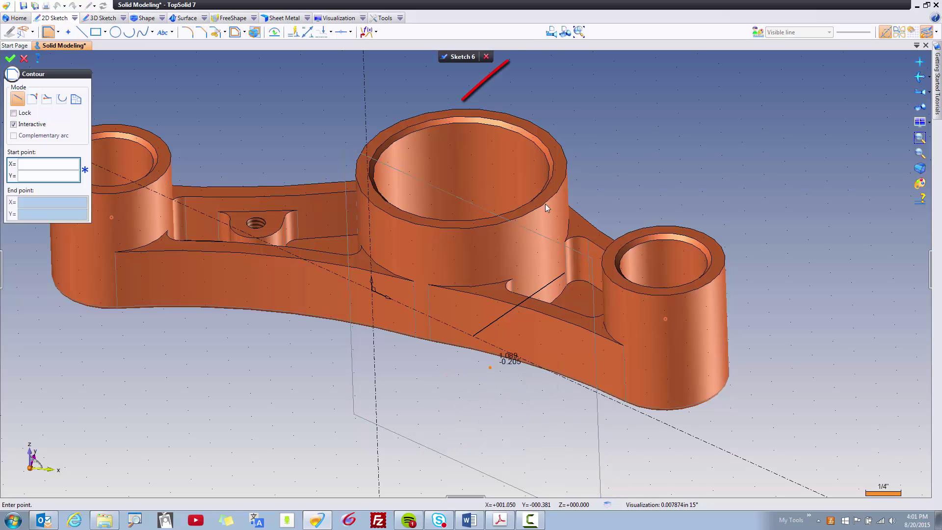
pyautogui.click(552, 33)
pyautogui.scroll(3, 488, 323)
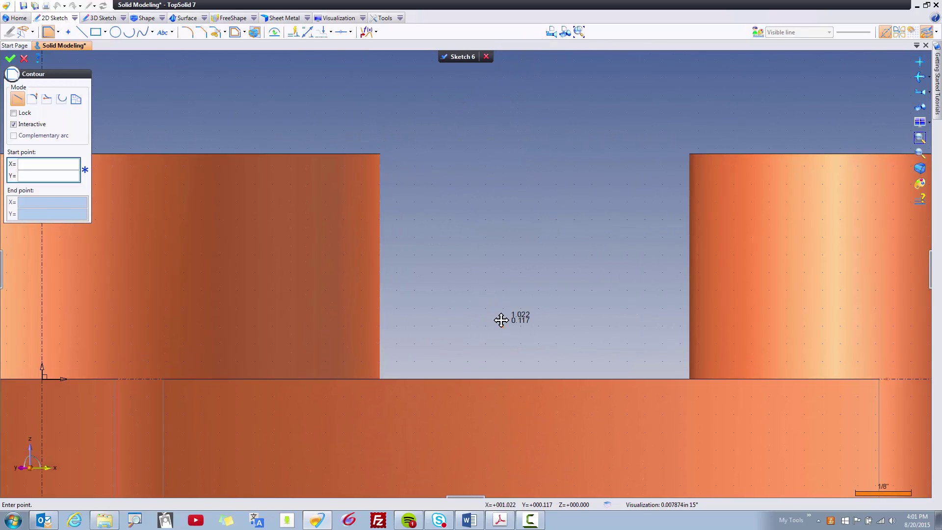
pyautogui.moveTo(504, 328); pyautogui.dragTo(454, 250, button='middle')
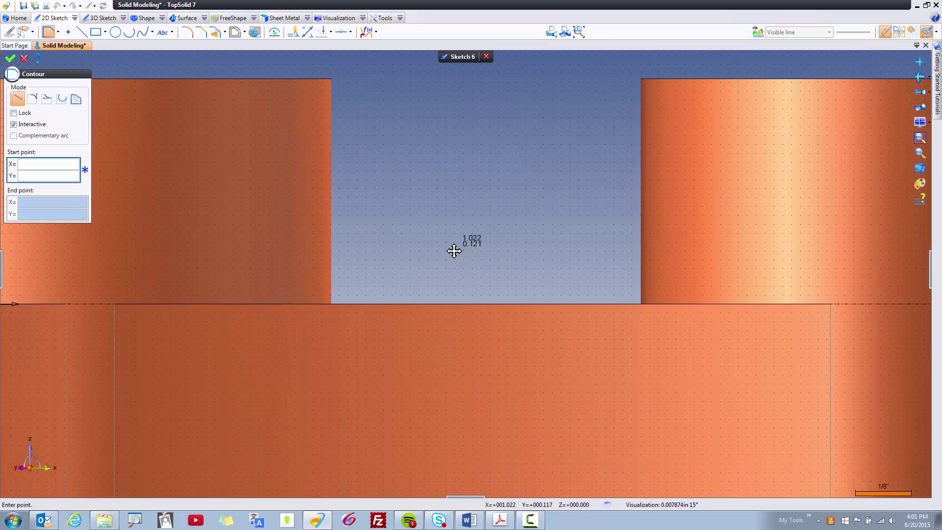
# Draw a closed four-point trapezoid contour in solid lines across the part's edge
pyautogui.click(428, 275)
pyautogui.click(453, 346)
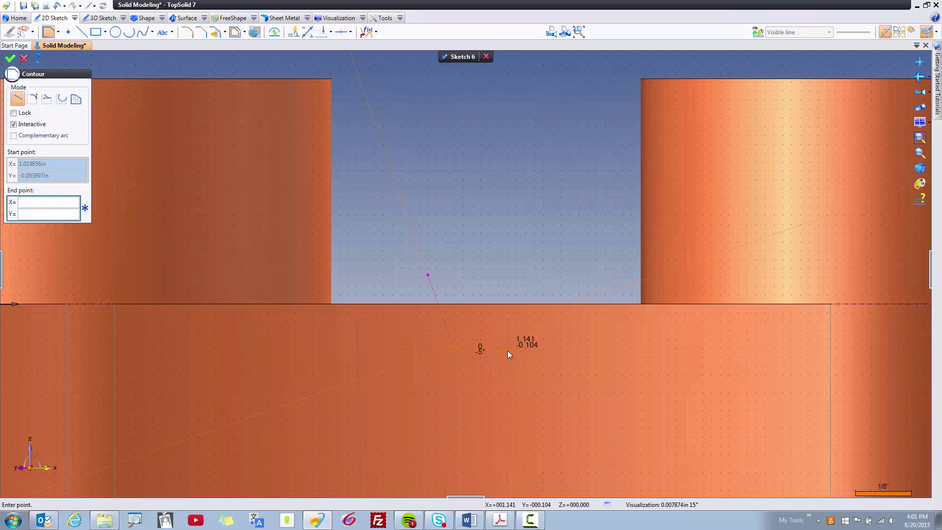
pyautogui.hotkey('ctrl', 'z')
pyautogui.click(885, 31)
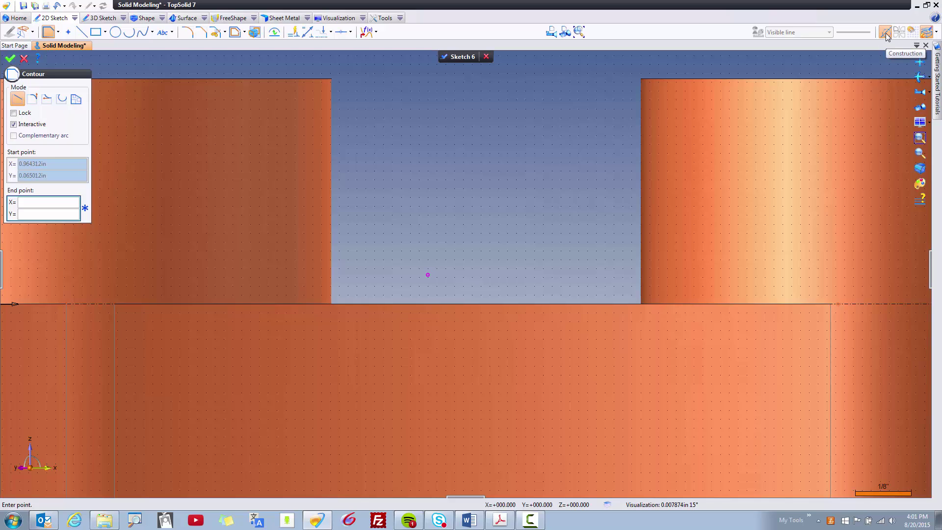
pyautogui.click(451, 358)
pyautogui.click(526, 359)
pyautogui.click(553, 275)
pyautogui.click(551, 289)
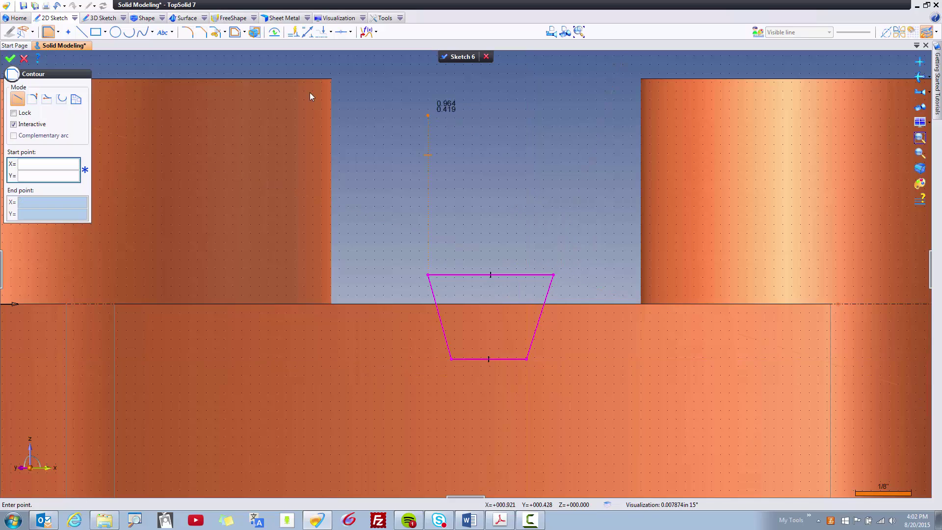
# Draw a vertical construction line through the trapezoid's middle, from above it to below it
pyautogui.click(81, 31)
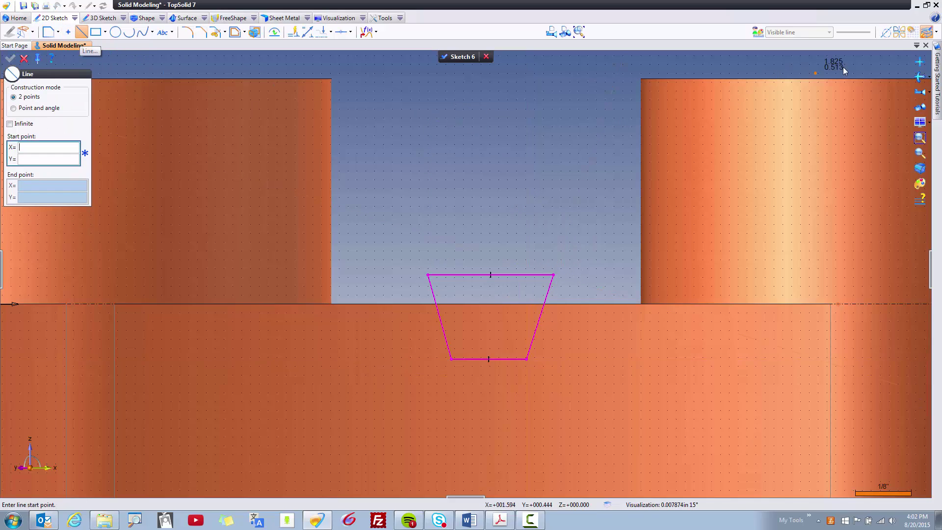
pyautogui.click(886, 32)
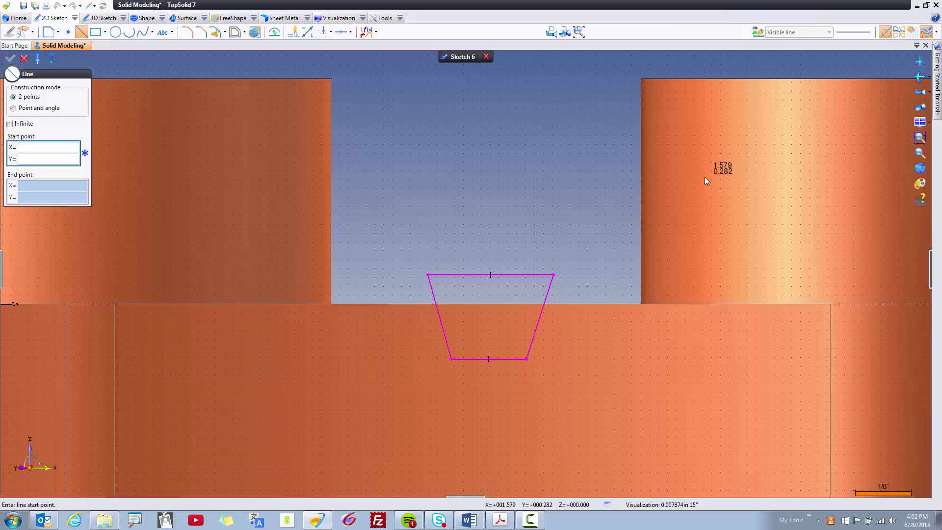
pyautogui.click(499, 227)
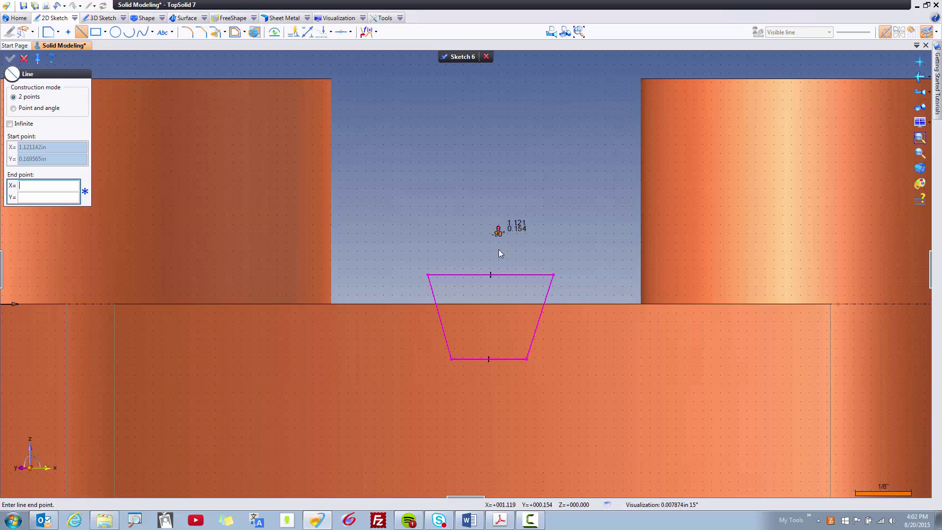
pyautogui.click(499, 403)
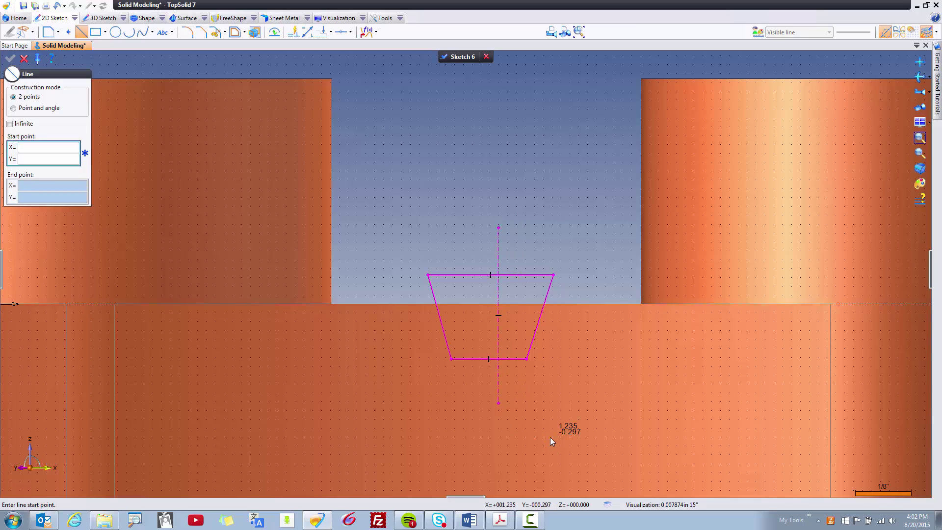
pyautogui.press('Escape')
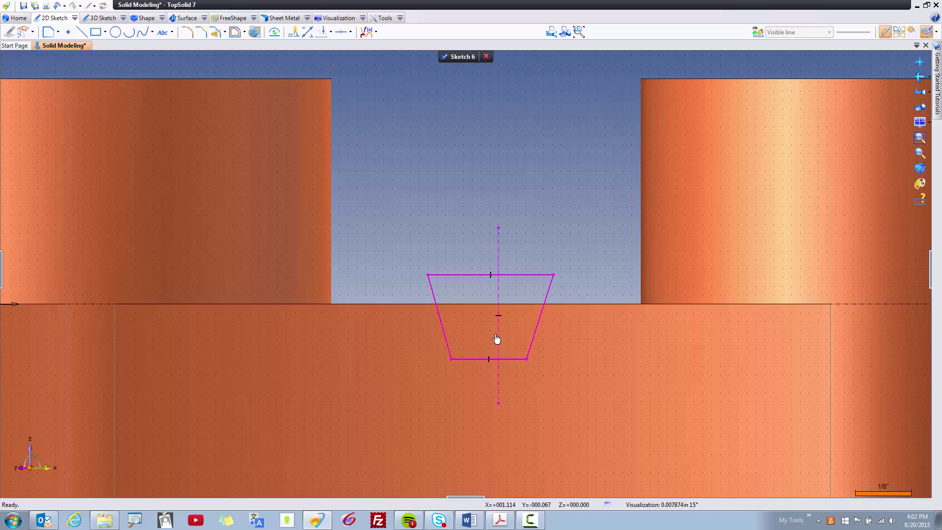
# Add a coincidence constraint pinning the vertical axis to the black line's endpoint on the edge
pyautogui.moveTo(498, 334)
pyautogui.mouseDown(button='middle')
pyautogui.moveTo(441, 282)
pyautogui.moveTo(426, 284)
pyautogui.mouseUp(button='middle')
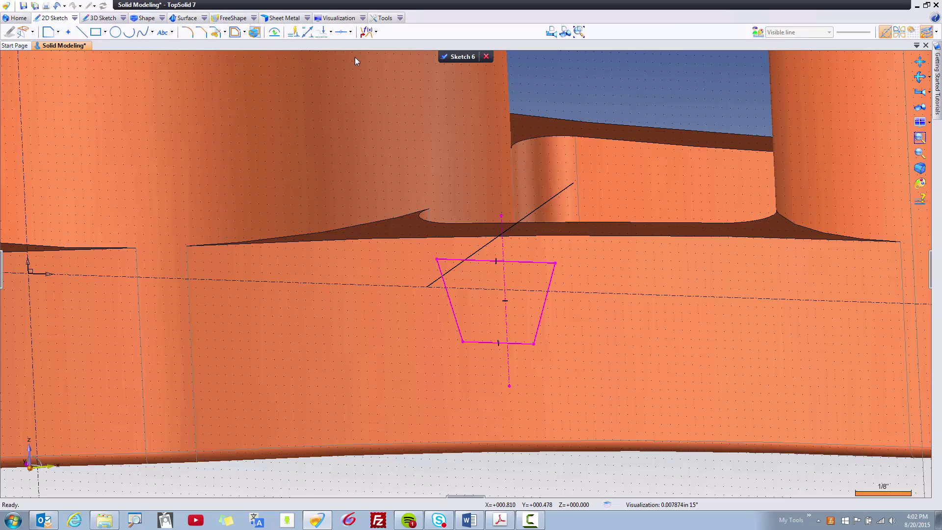
pyautogui.click(350, 31)
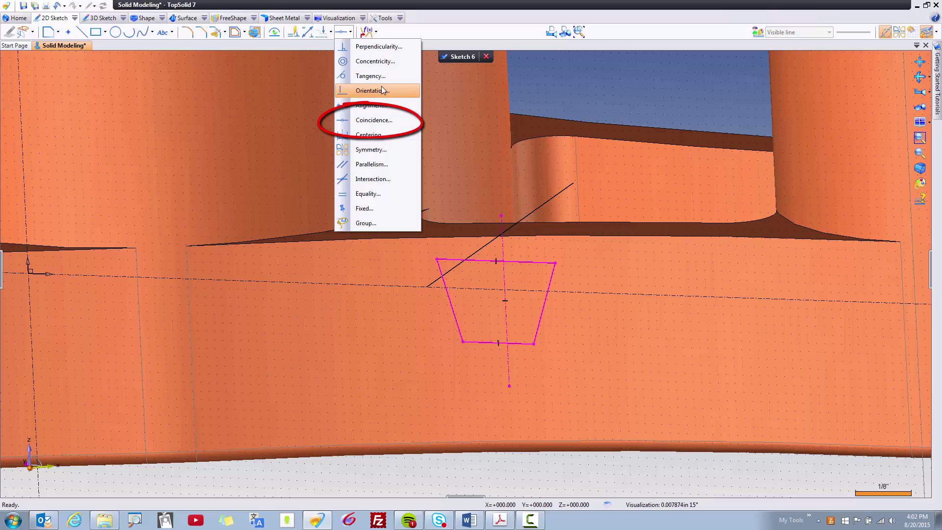
pyautogui.click(387, 119)
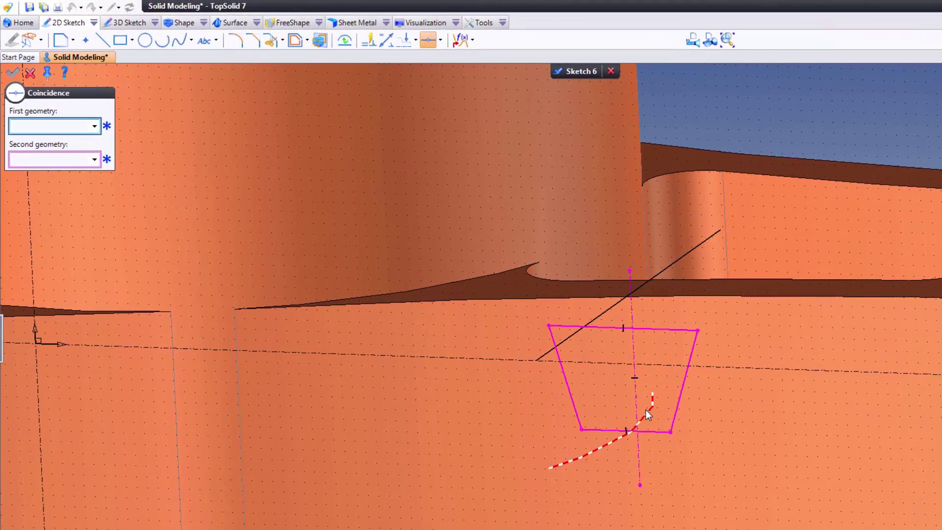
pyautogui.click(636, 409)
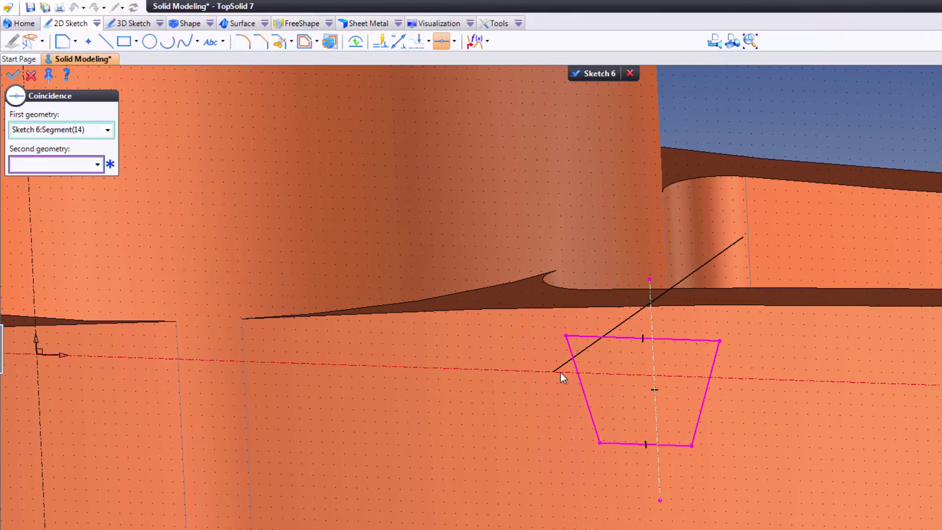
pyautogui.click(553, 373)
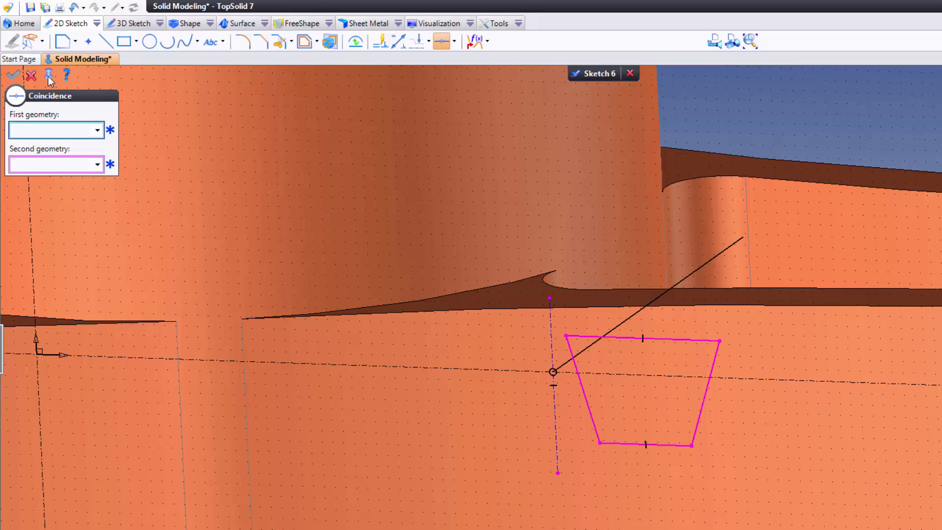
pyautogui.click(31, 75)
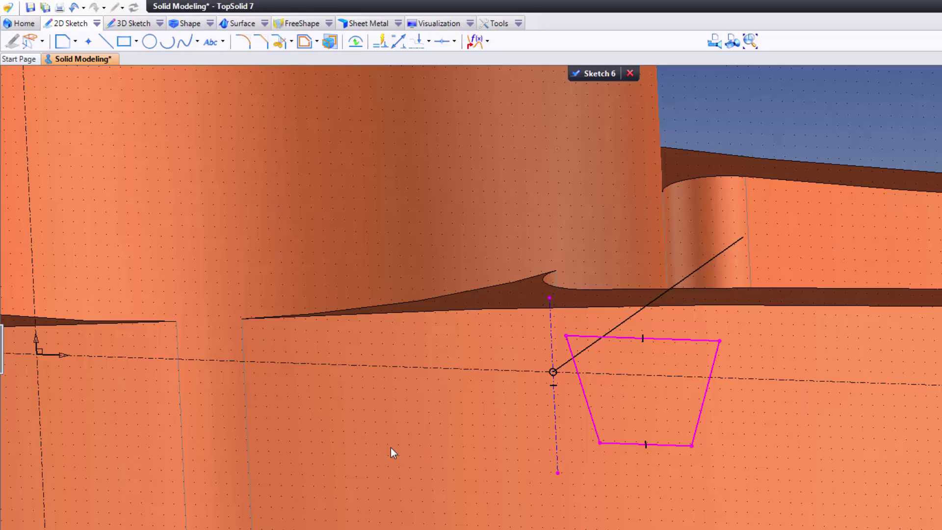
# Reshape the trapezoid's sides to widen its top, then view the sketch from the top
pyautogui.scroll(3, 390, 447)
pyautogui.moveTo(593, 426)
pyautogui.mouseDown()
pyautogui.moveTo(516, 422)
pyautogui.moveTo(479, 398)
pyautogui.mouseUp()
pyautogui.moveTo(720, 442); pyautogui.dragTo(643, 383)
pyautogui.click(714, 42)
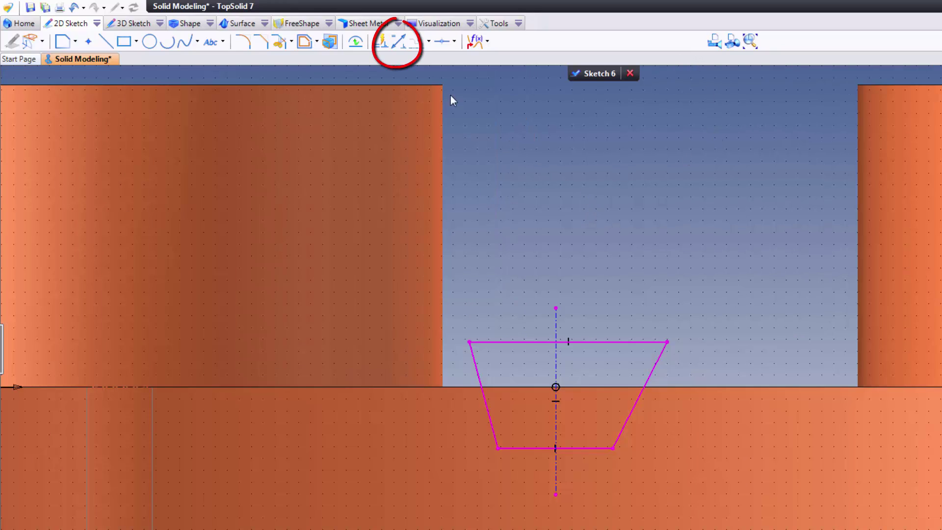
pyautogui.click(395, 43)
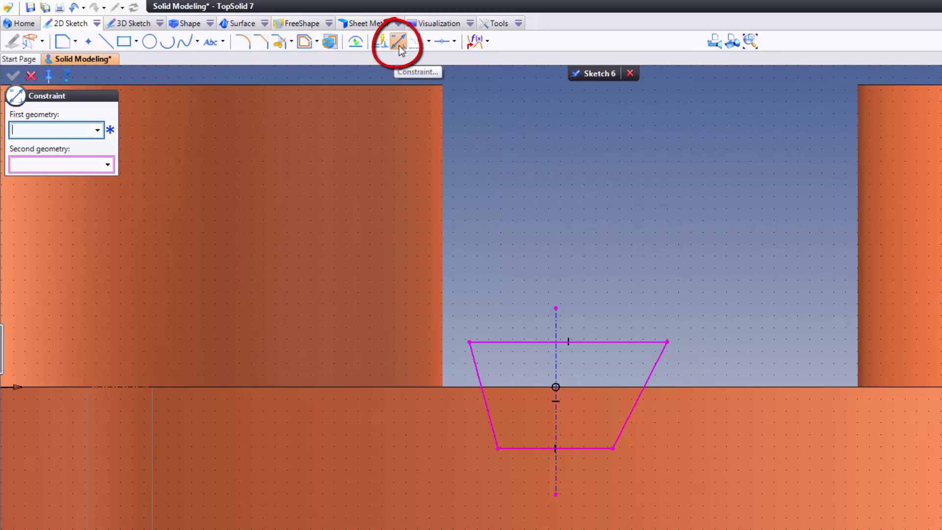
pyautogui.click(521, 449)
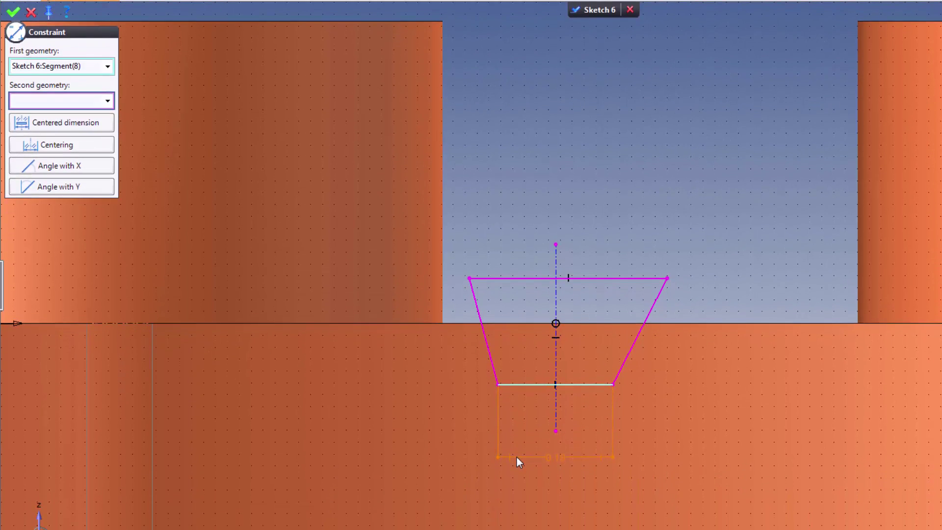
pyautogui.rightClick(517, 457)
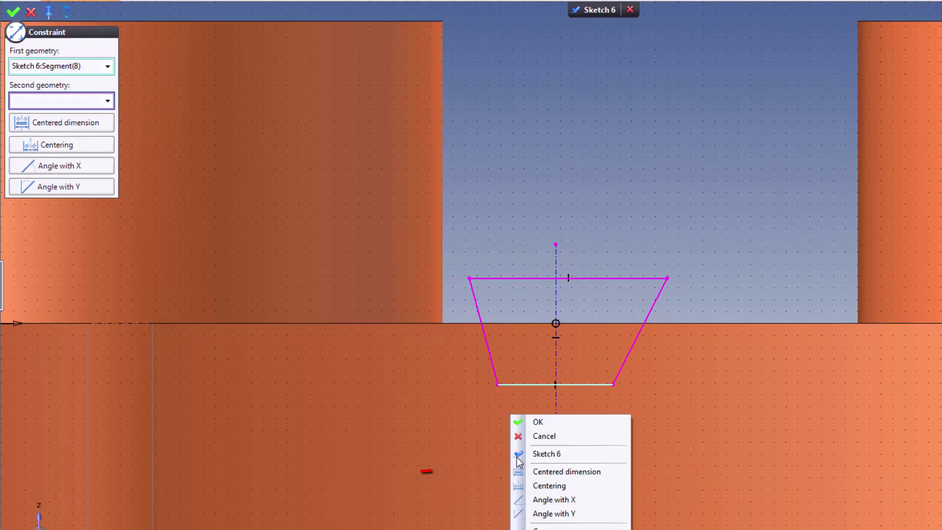
pyautogui.click(595, 471)
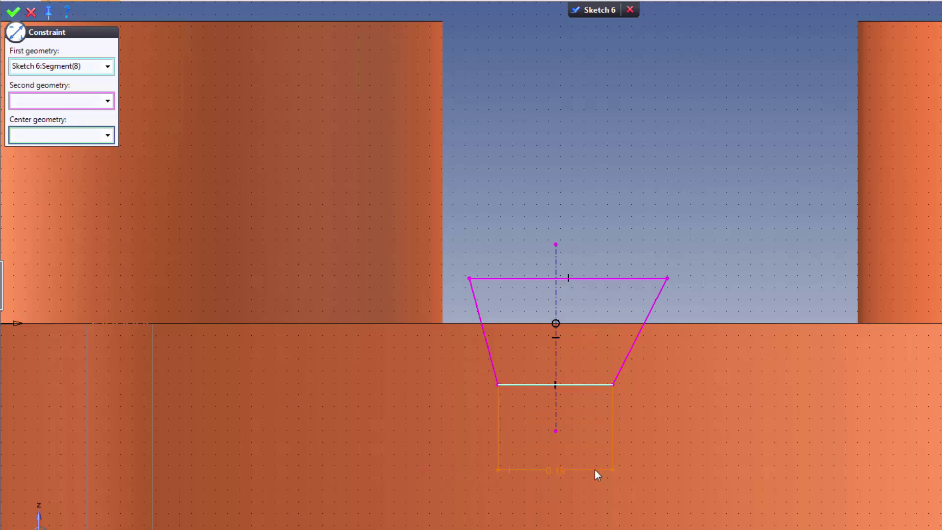
pyautogui.click(558, 407)
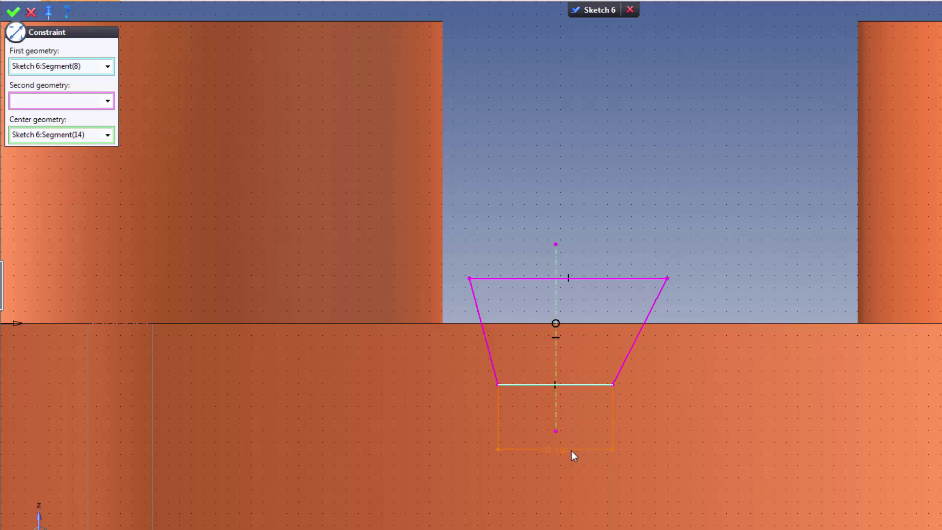
pyautogui.click(571, 458)
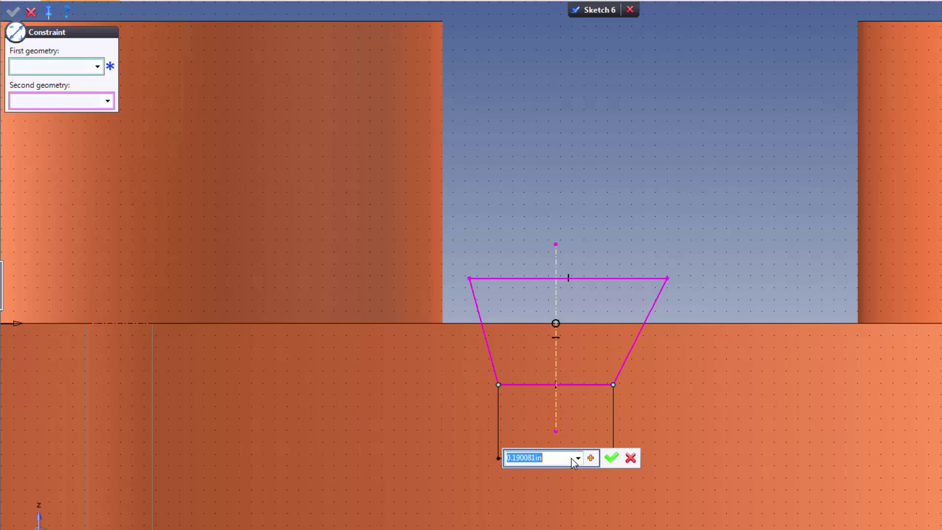
pyautogui.write('0.125')
pyautogui.press('Return')
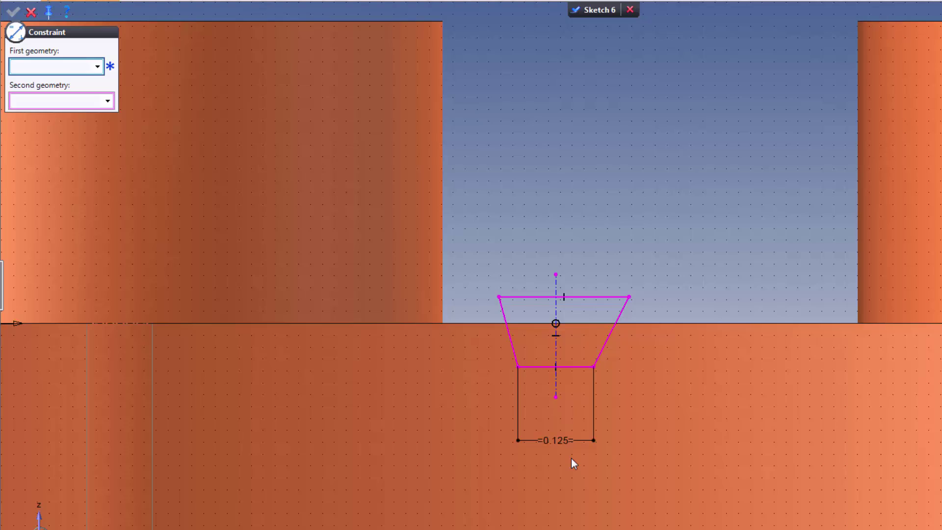
pyautogui.click(606, 452)
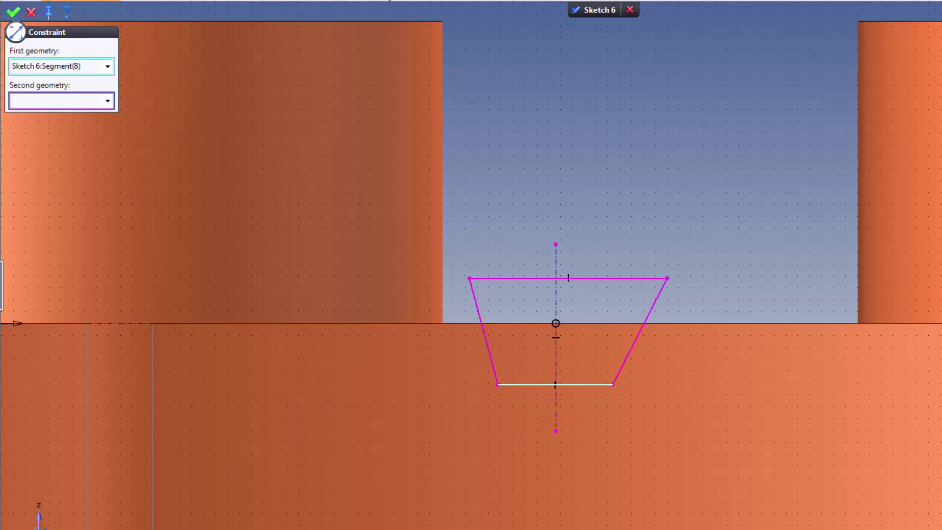
# Dimension the trapezoid's bottom edge to a width of 0.125, placed below it
pyautogui.click(492, 95)
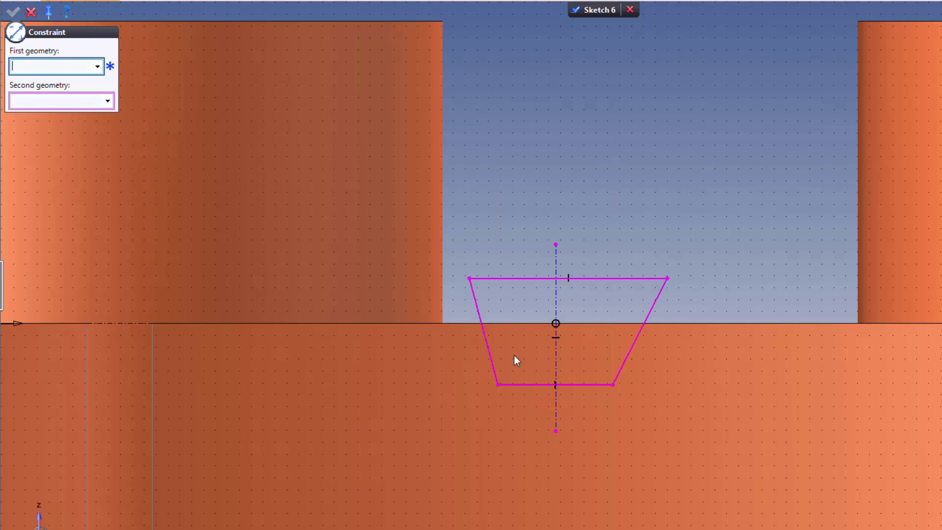
pyautogui.click(525, 385)
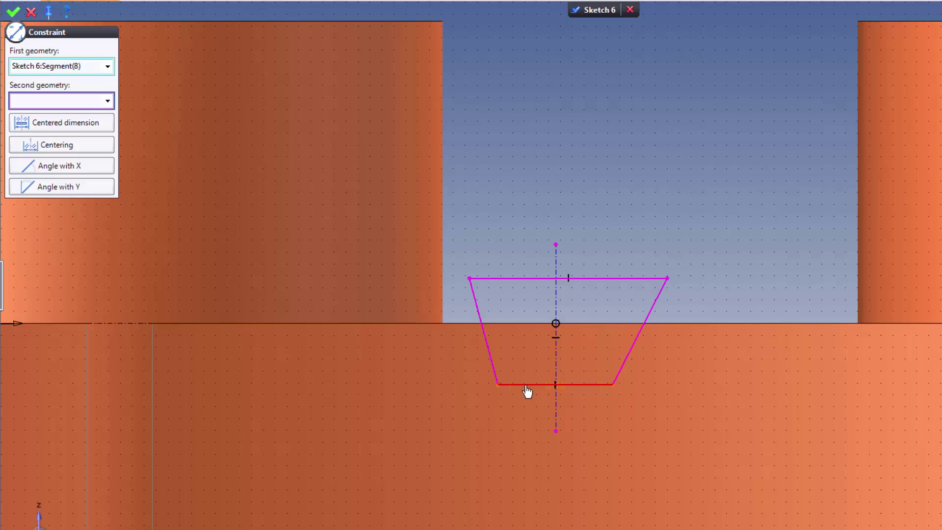
pyautogui.click(528, 456)
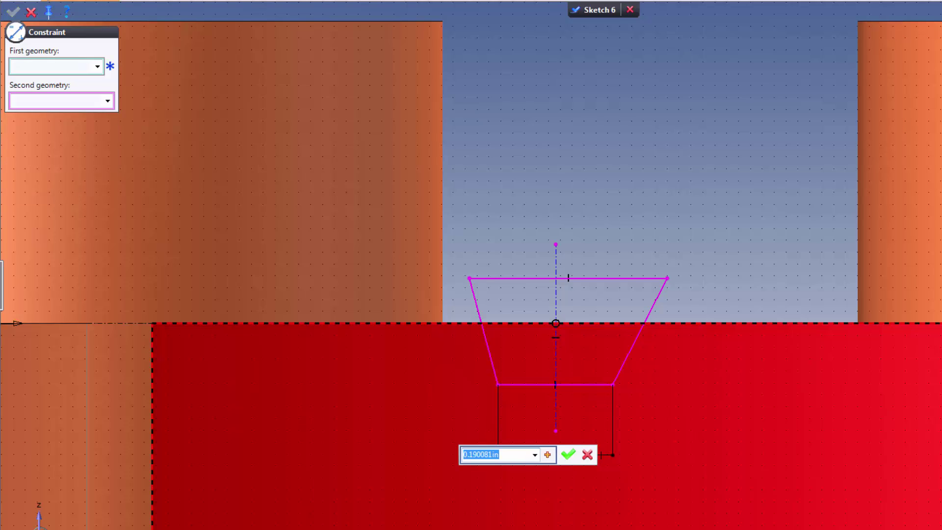
pyautogui.write('.125')
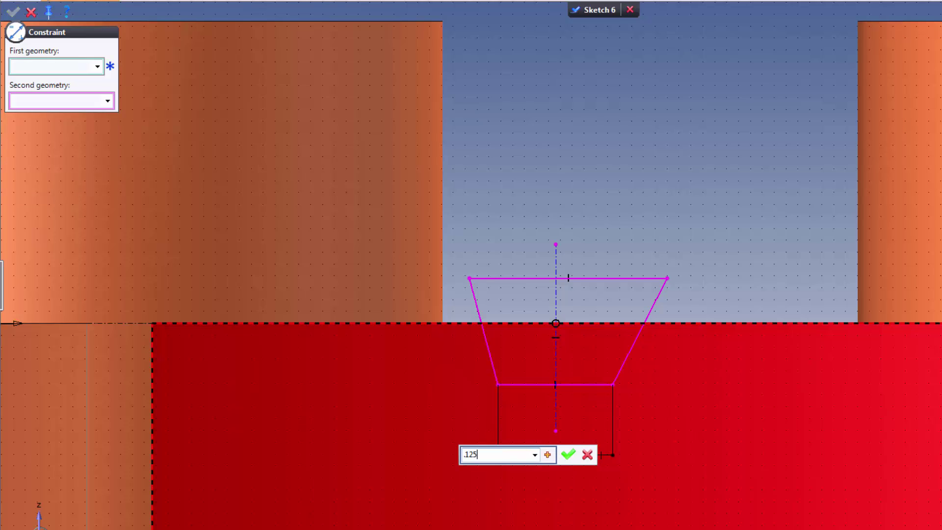
pyautogui.press('Return')
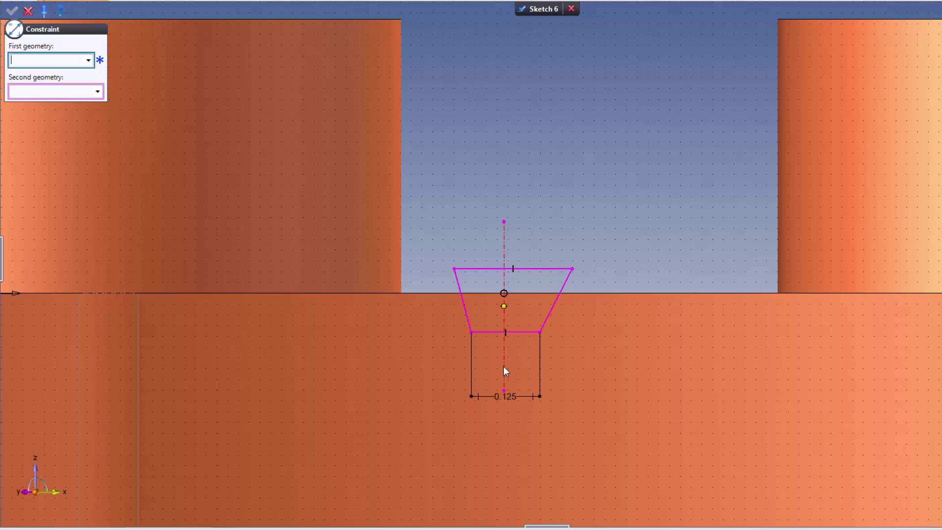
pyautogui.rightClick(512, 396)
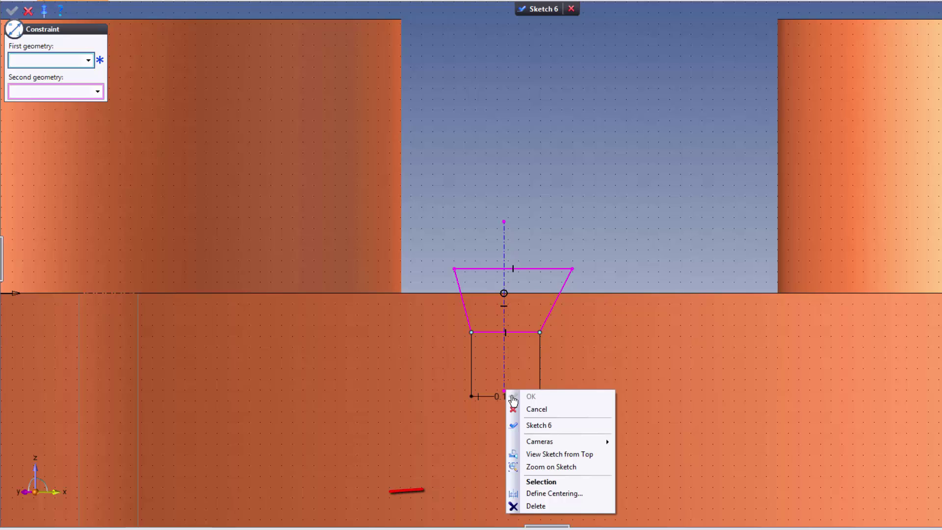
# Center the 0.125 width dimension on the vertical construction line with Define Centering
pyautogui.click(555, 494)
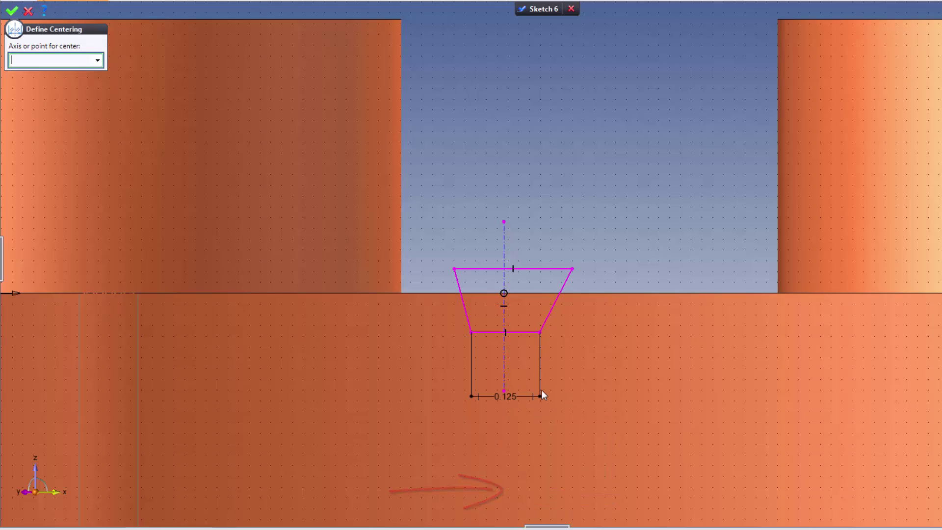
pyautogui.click(503, 367)
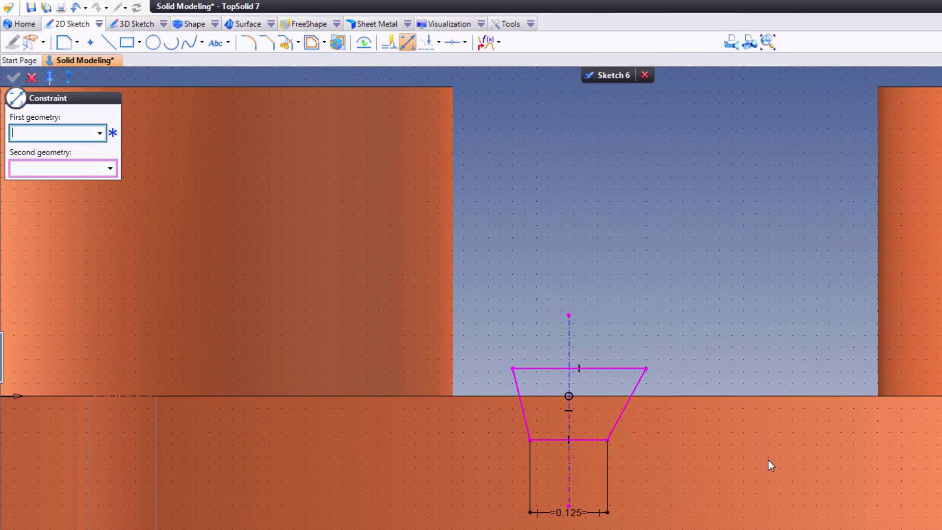
# Dimension the right and left slanted sides each at 15° from the vertical centerline
pyautogui.click(620, 417)
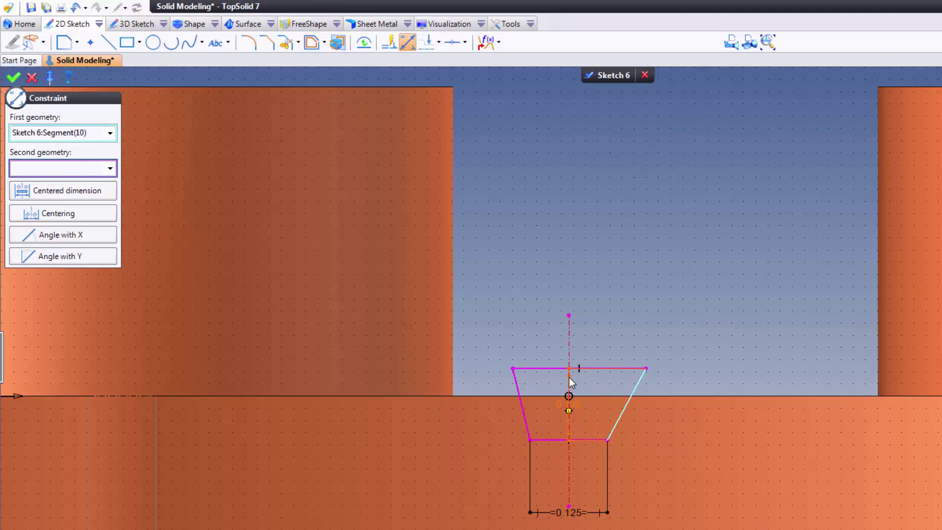
pyautogui.click(569, 388)
pyautogui.click(621, 267)
pyautogui.write('15')
pyautogui.press('Return')
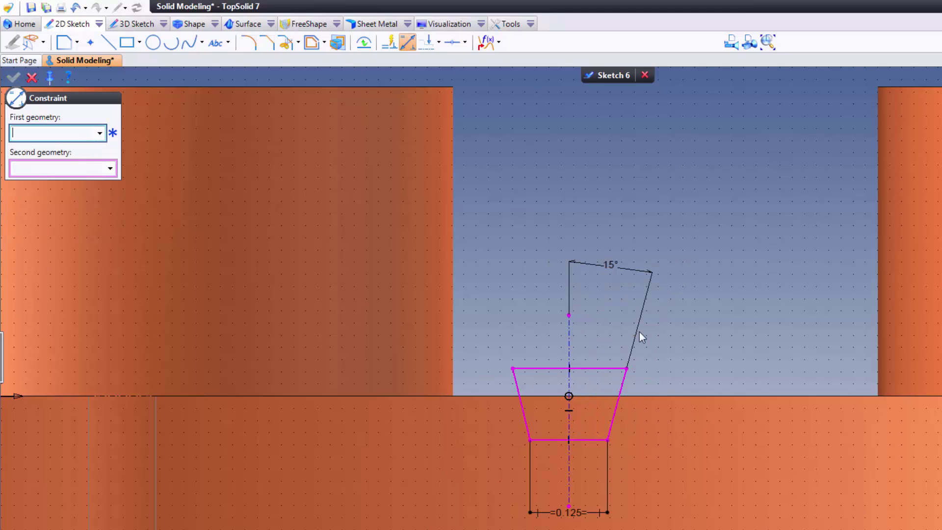
pyautogui.click(565, 382)
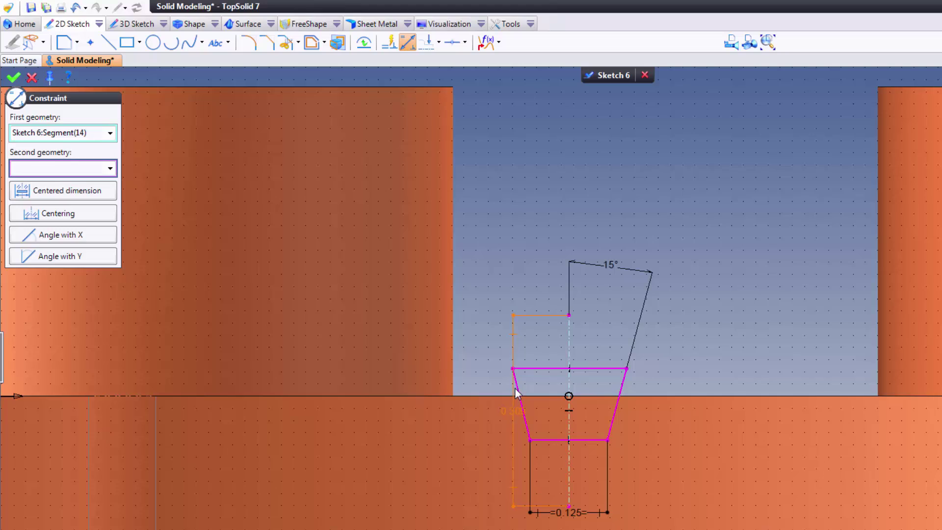
pyautogui.click(521, 405)
pyautogui.click(509, 267)
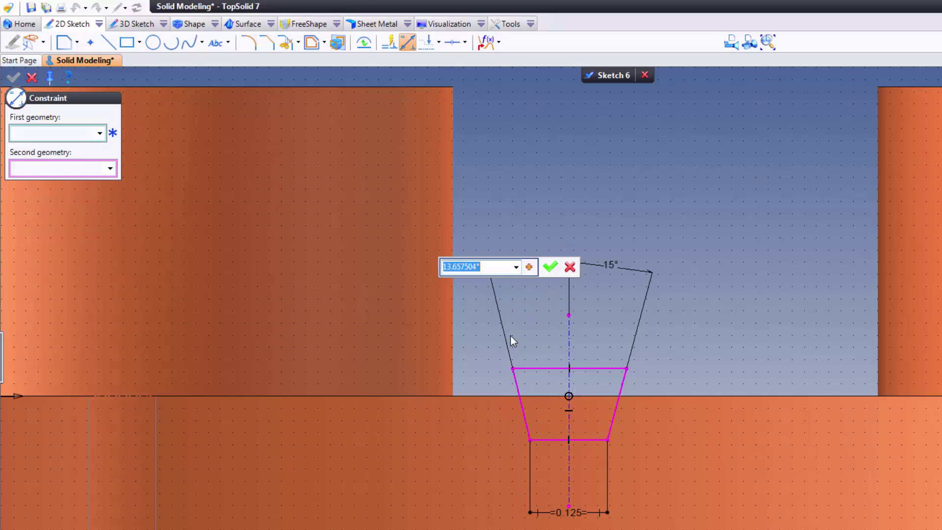
pyautogui.click(516, 267)
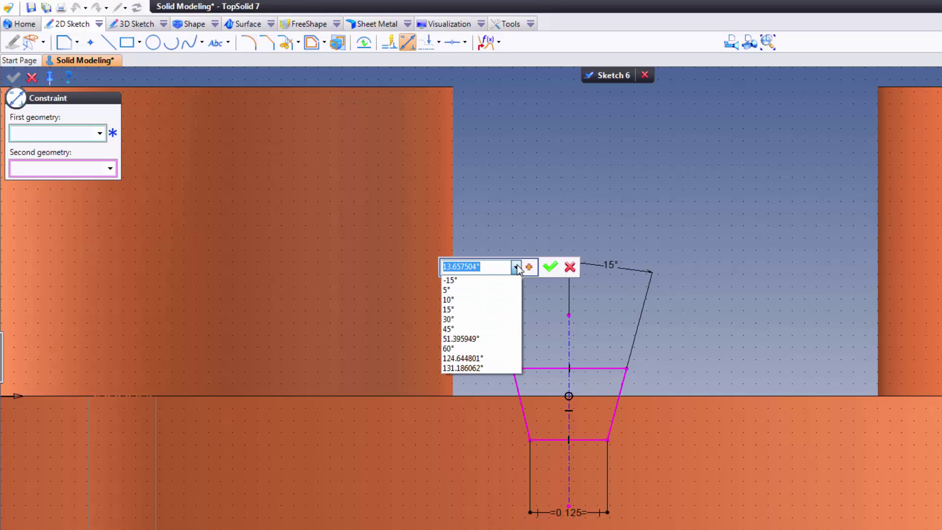
pyautogui.click(516, 267)
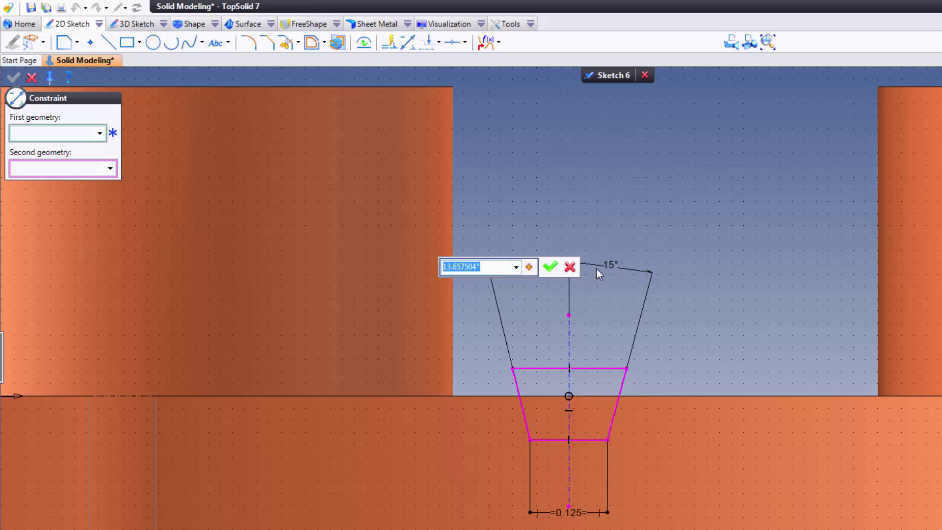
pyautogui.click(612, 263)
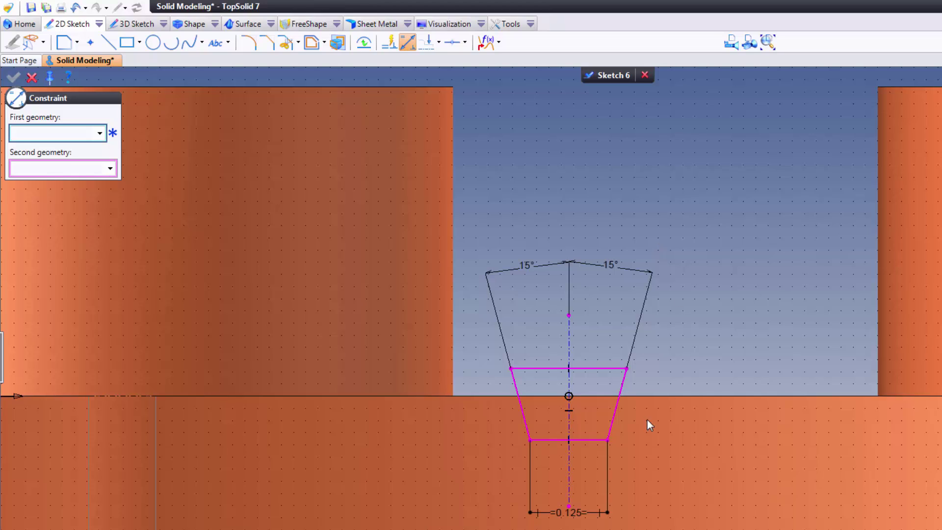
# Dimension the trapezoid's bottom and top edges each 0.0625 from the X axis edge line
pyautogui.click(590, 440)
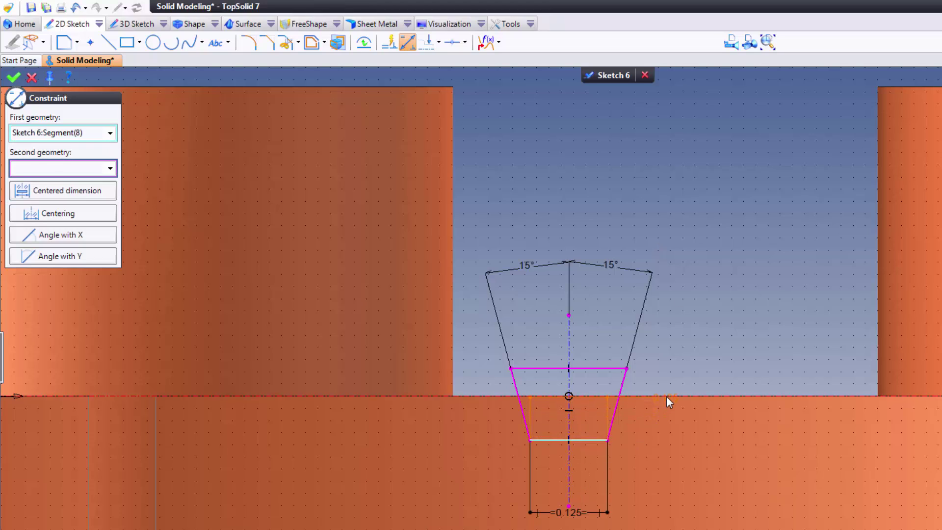
pyautogui.click(666, 396)
pyautogui.click(740, 313)
pyautogui.write('.0625')
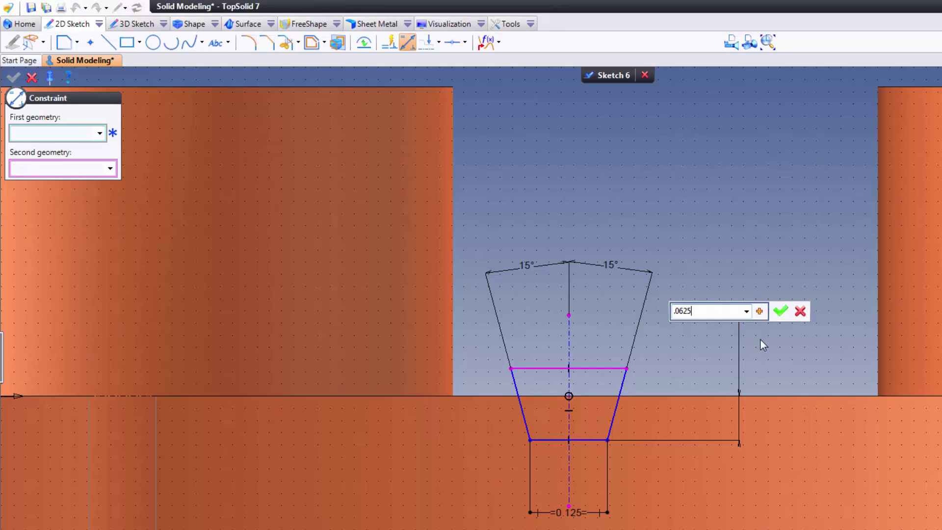
pyautogui.press('Return')
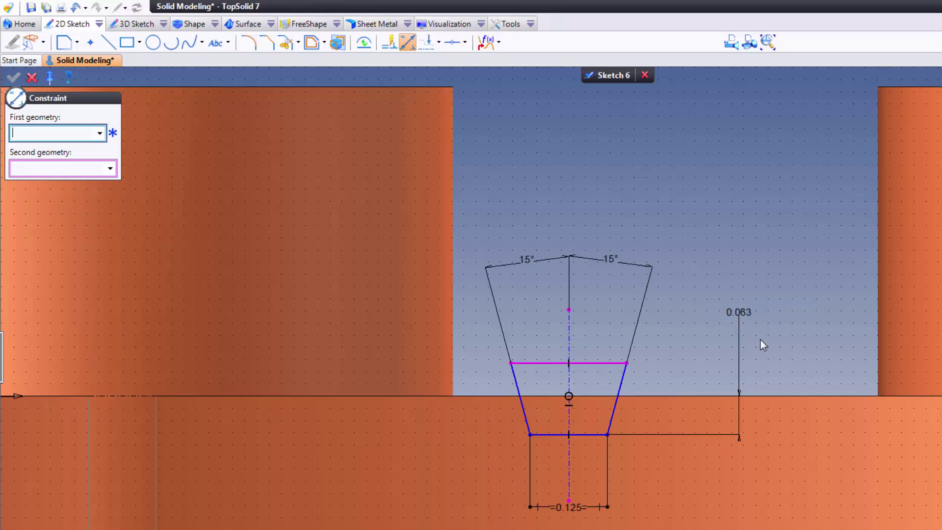
pyautogui.click(589, 362)
pyautogui.click(656, 396)
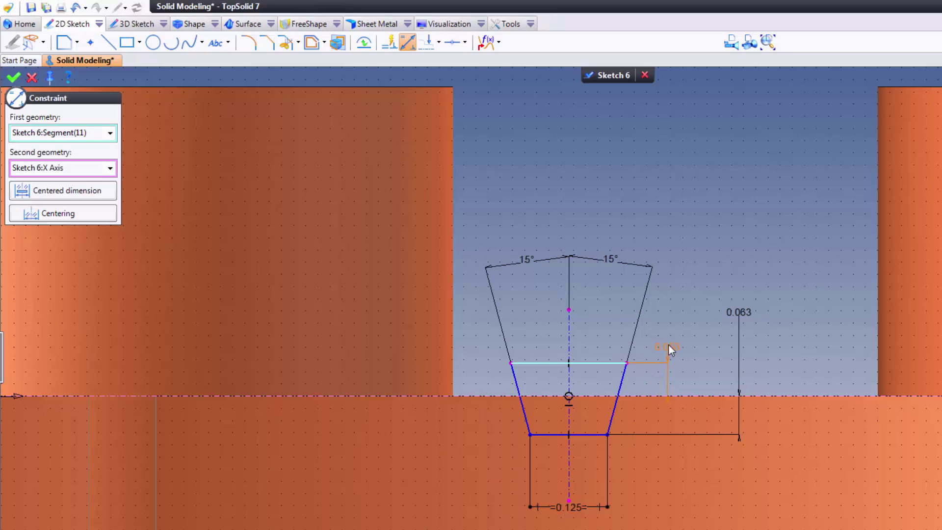
pyautogui.click(669, 347)
pyautogui.write('.0625')
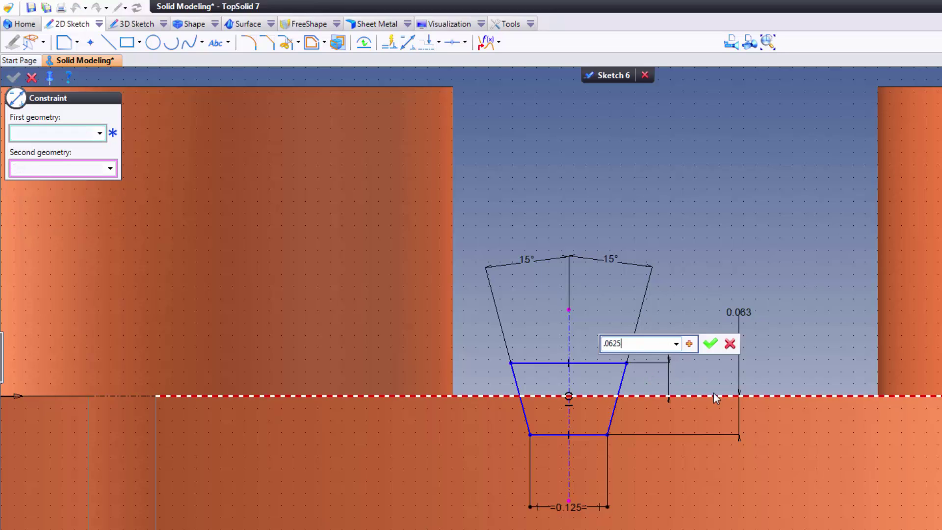
pyautogui.press('Return')
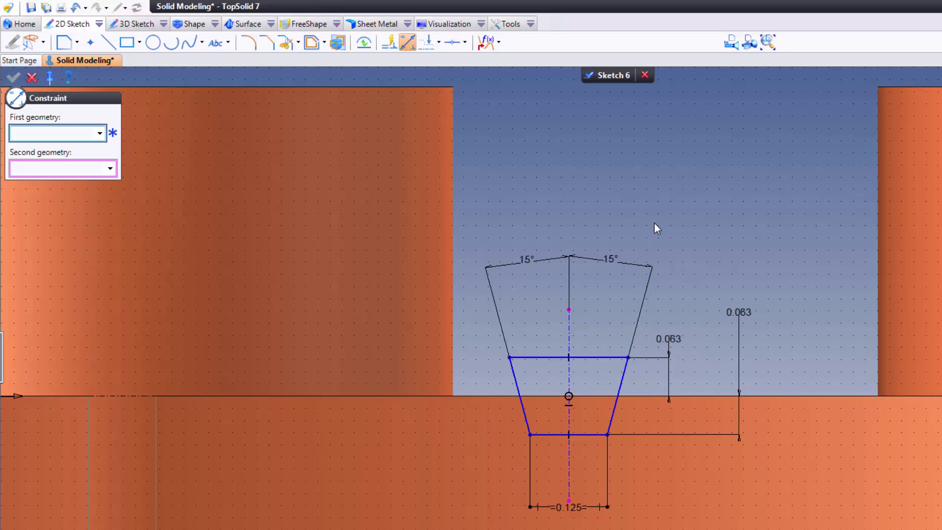
# Fillet the trapezoid's lower-left and lower-right corners with radius 0.03125 in
pyautogui.click(248, 42)
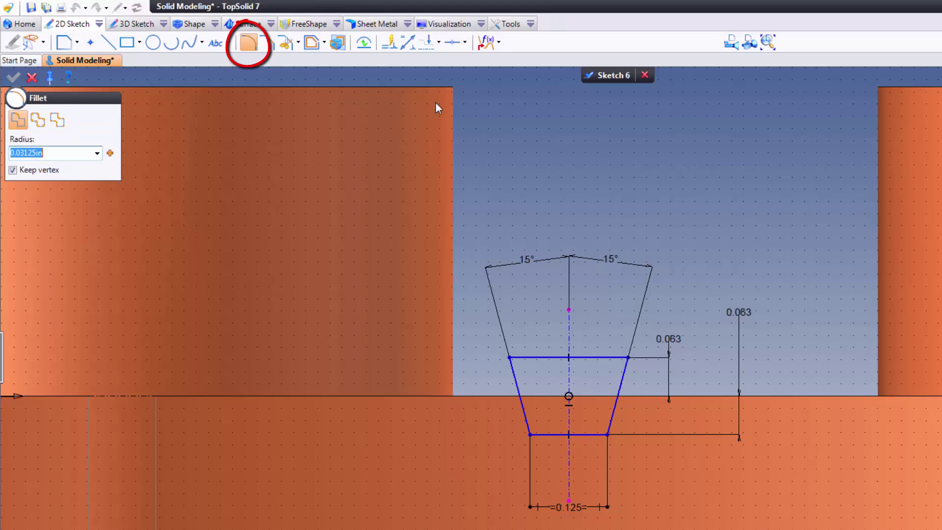
pyautogui.click(531, 440)
pyautogui.click(607, 435)
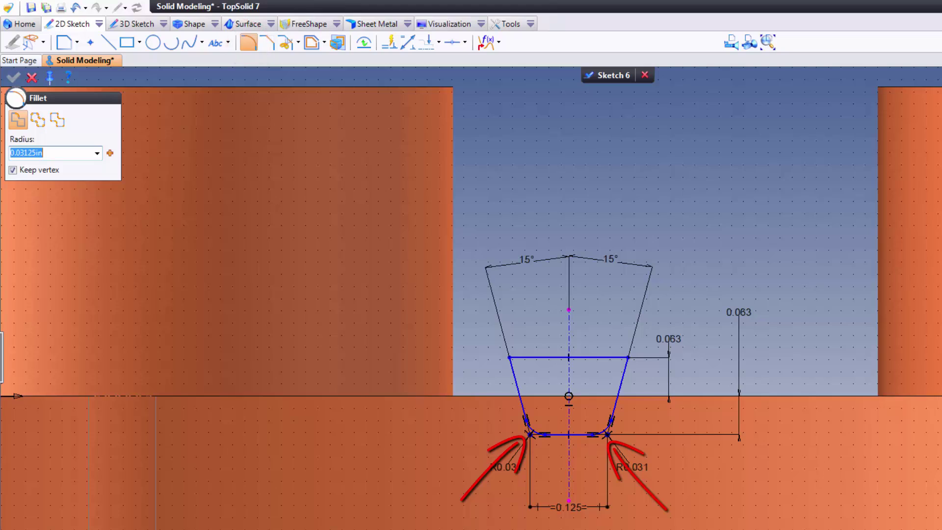
# Change the top line's 0.063 height dimension to 0.02
pyautogui.doubleClick(669, 339)
pyautogui.write('.02')
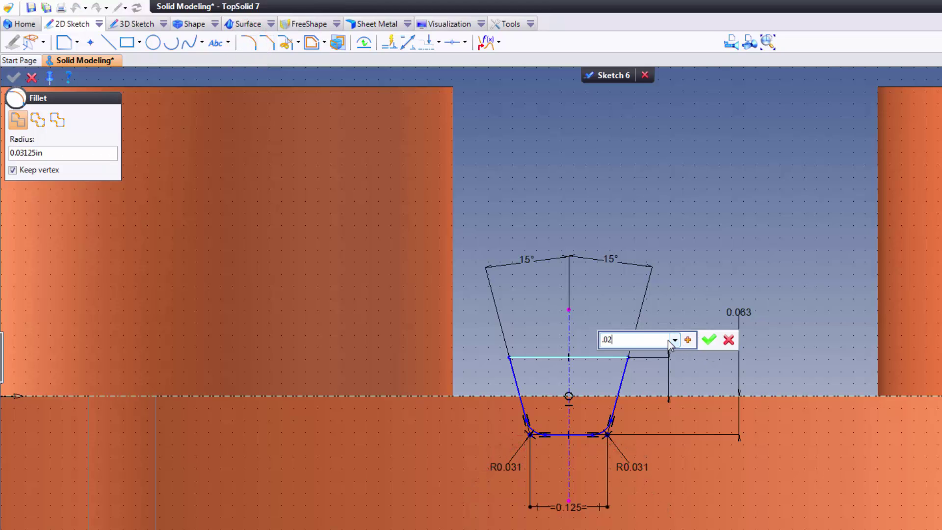
pyautogui.press('Return')
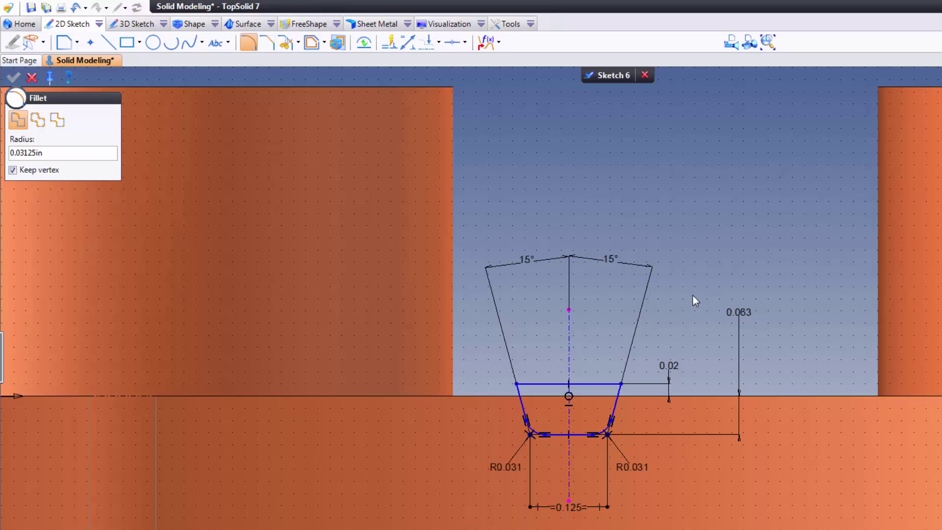
pyautogui.click(31, 77)
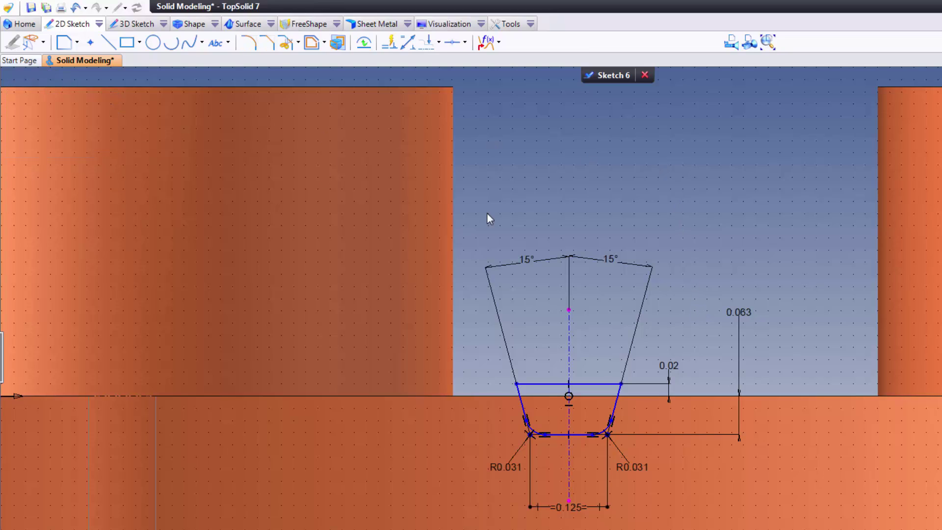
# Show the Shape tab's Trim dropdown so Trim by Profile is available
pyautogui.rightClick(603, 183)
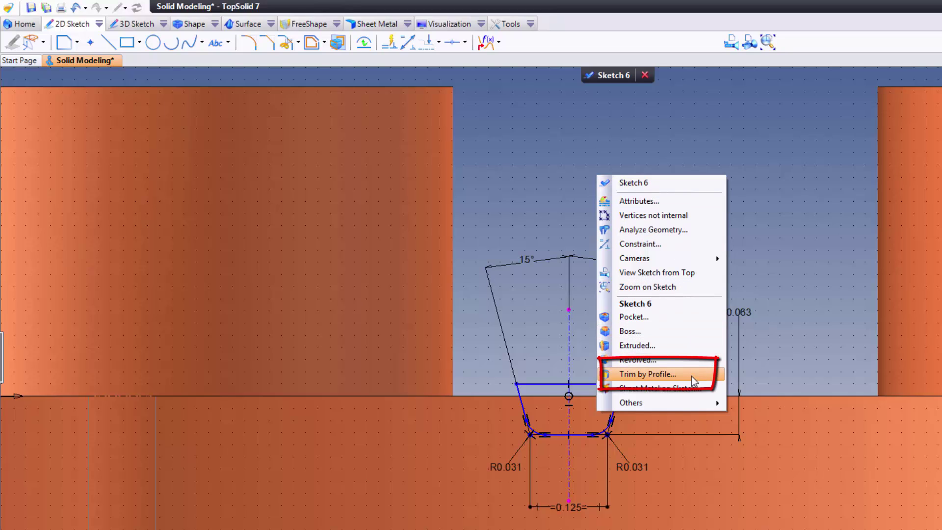
pyautogui.press('Escape')
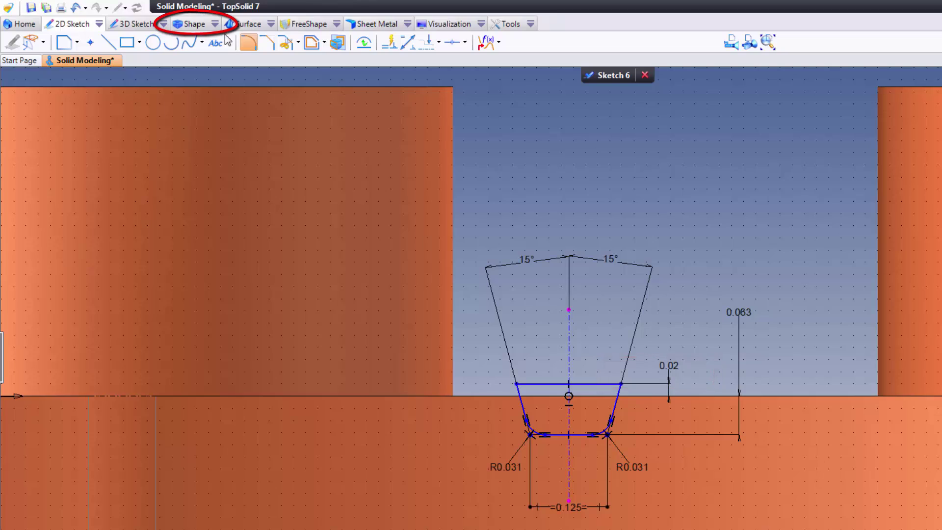
pyautogui.click(194, 24)
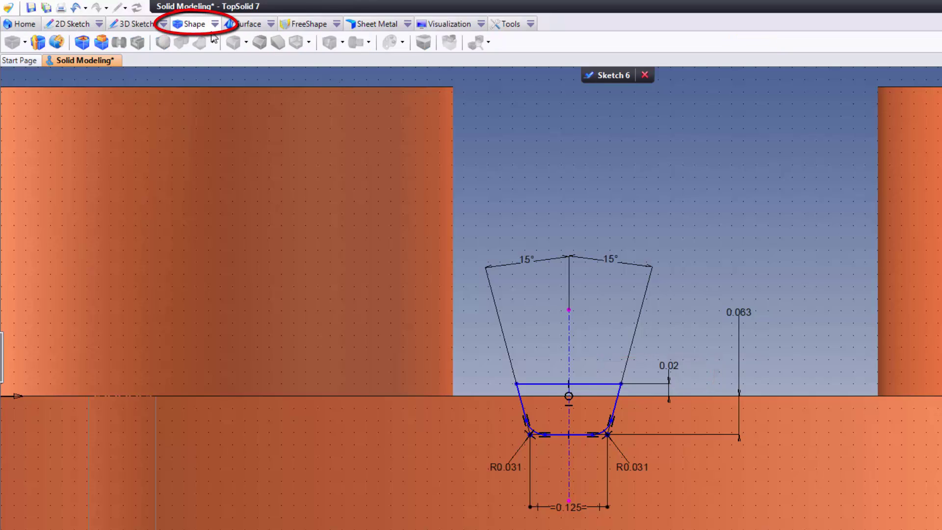
pyautogui.click(215, 24)
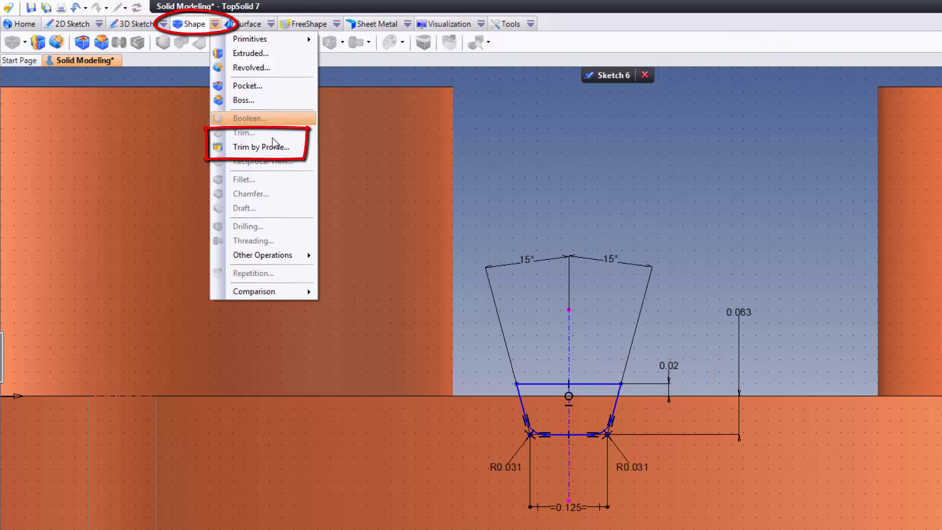
pyautogui.click(198, 56)
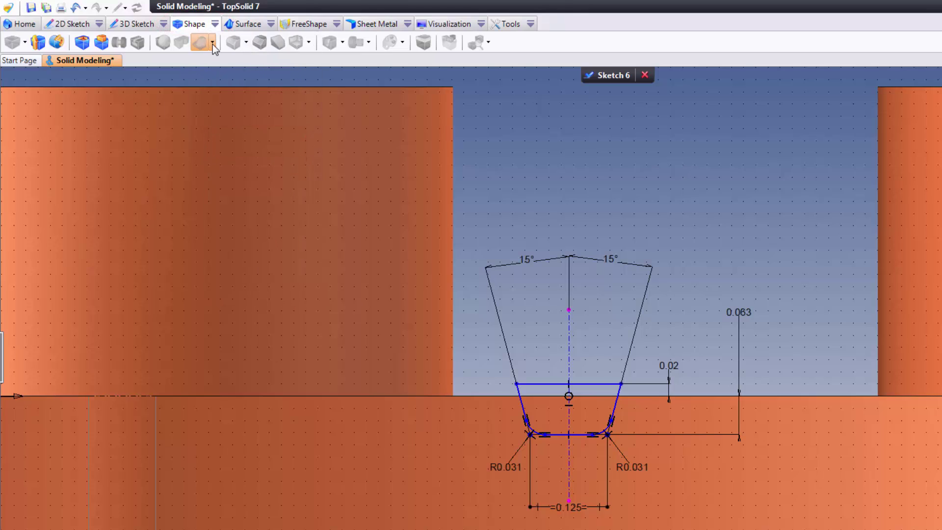
pyautogui.click(212, 43)
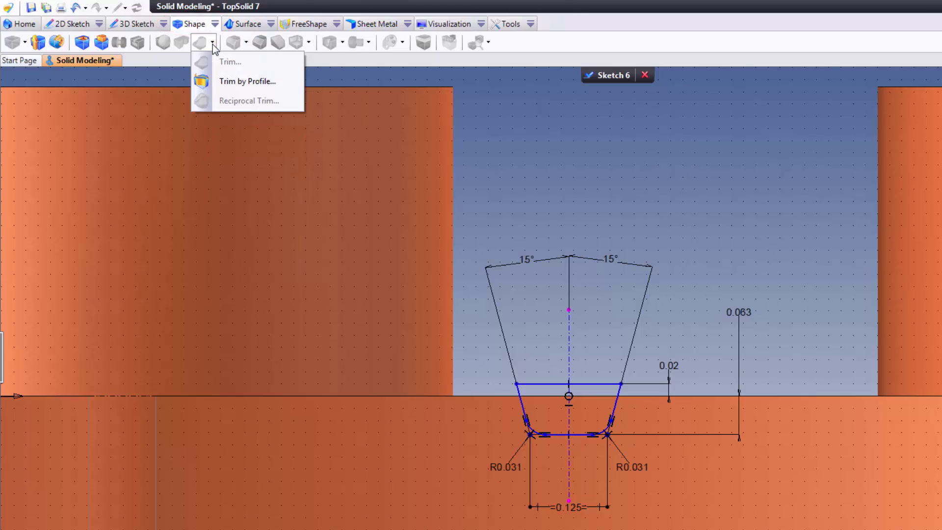
# Trim Shape 1 with the Sketch 6 profile, Reverse checked, leaving a rounded notch
pyautogui.click(249, 80)
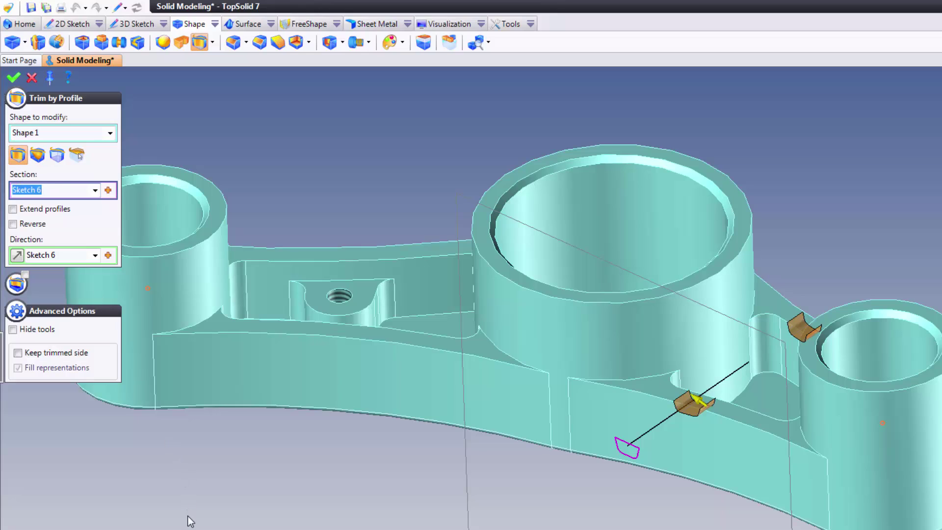
pyautogui.scroll(3, 192, 520)
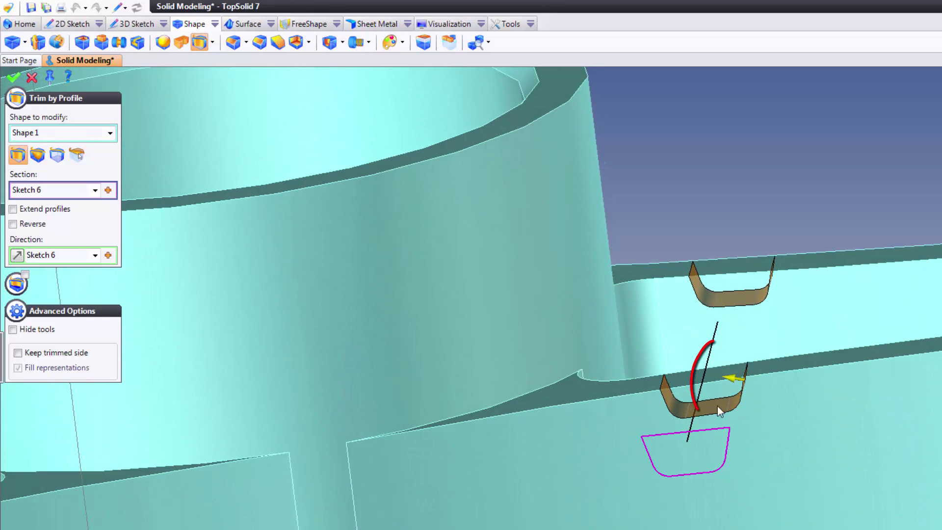
pyautogui.click(733, 379)
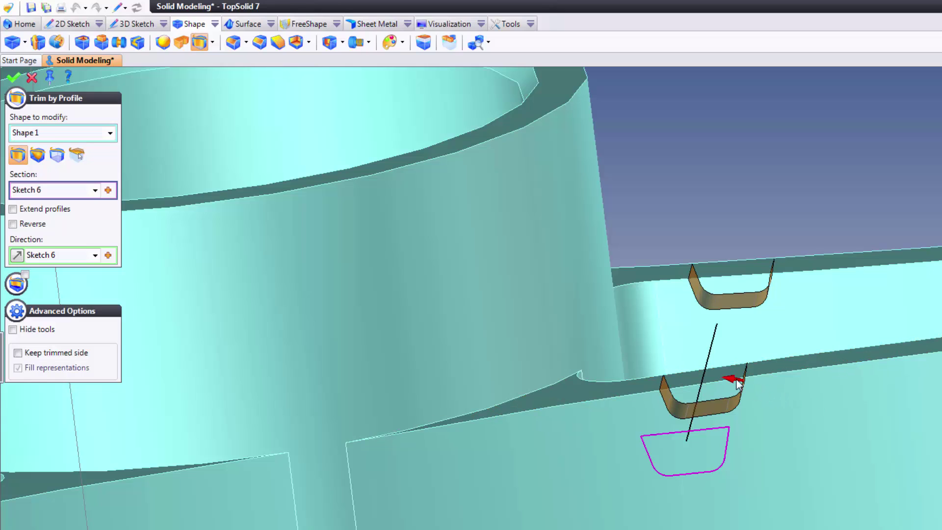
pyautogui.scroll(-6, 807, 493)
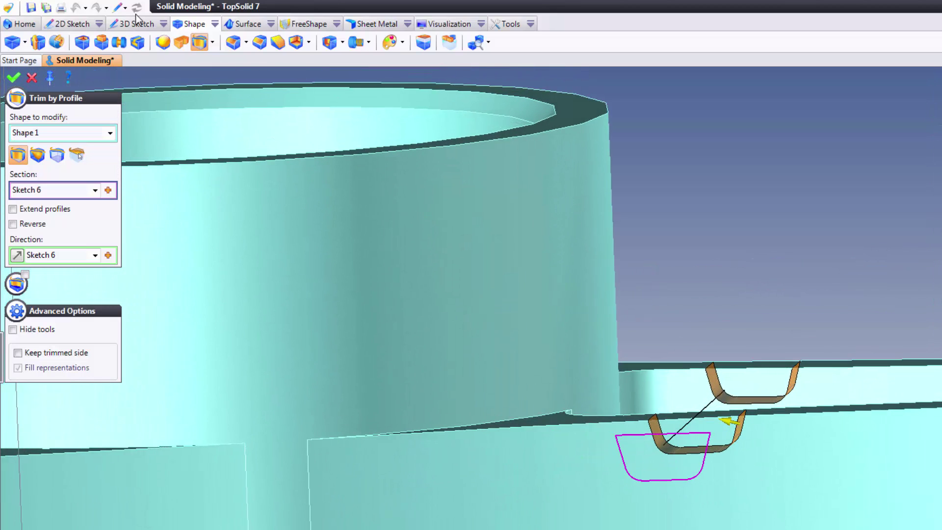
pyautogui.click(14, 77)
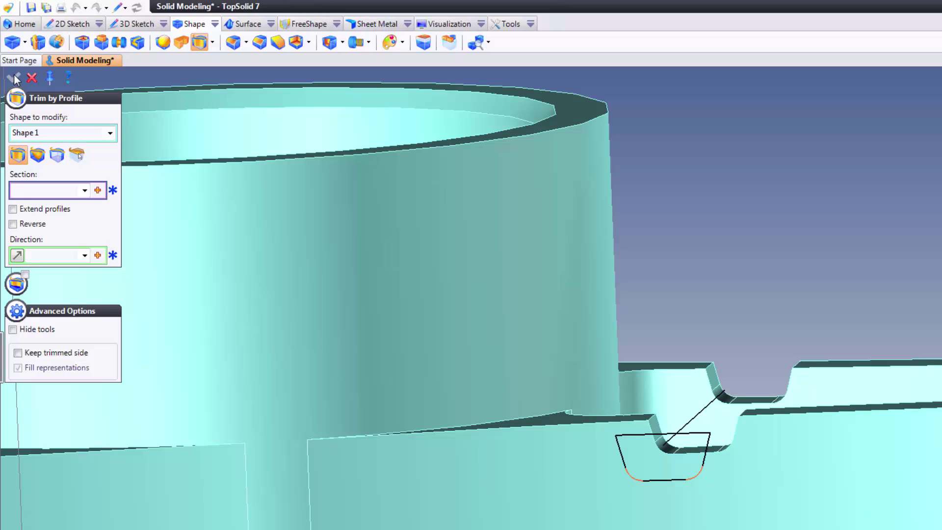
pyautogui.click(32, 77)
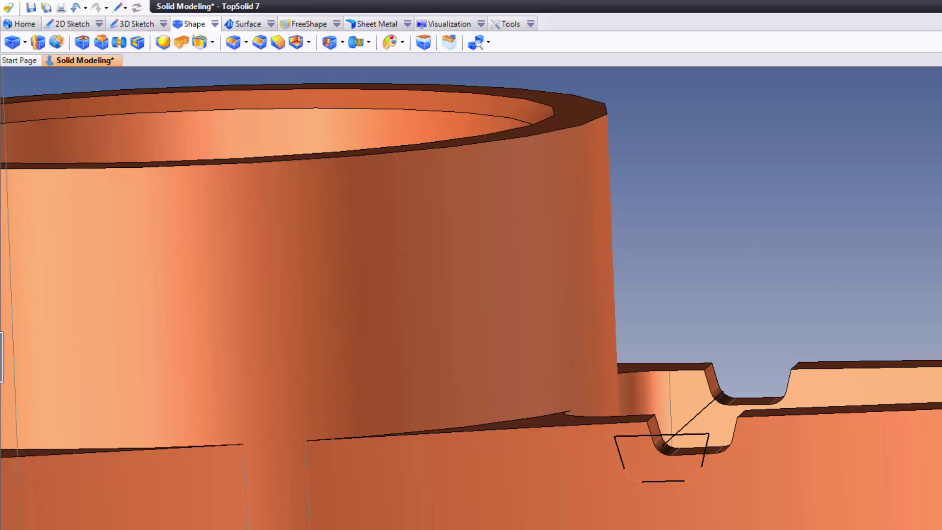
# Hide the leftover trapezoid profile and Sketch 5's guide line via its right-click Hide
pyautogui.scroll(3, 662, 491)
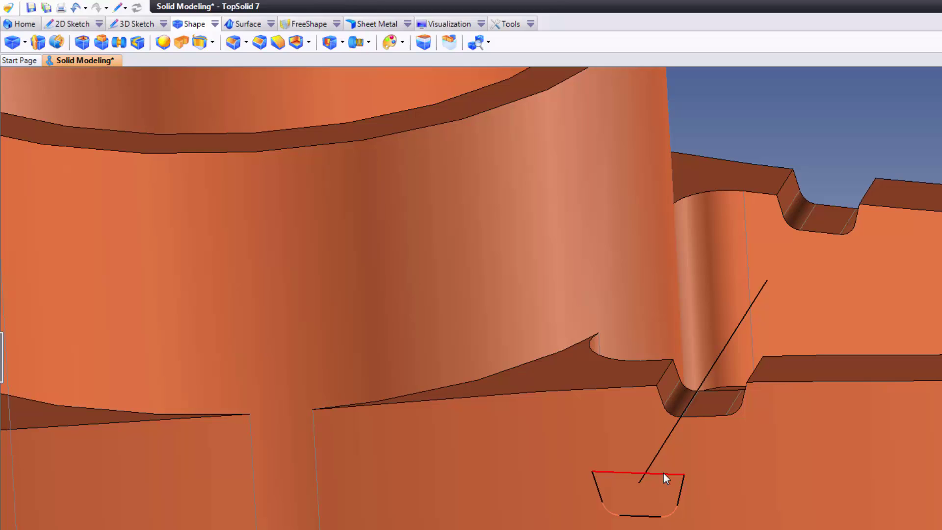
pyautogui.click(718, 402)
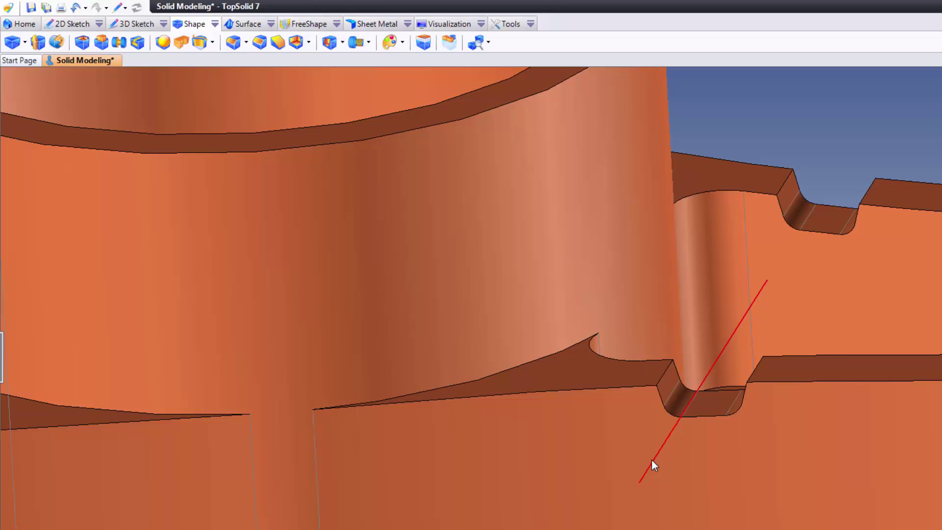
pyautogui.rightClick(633, 454)
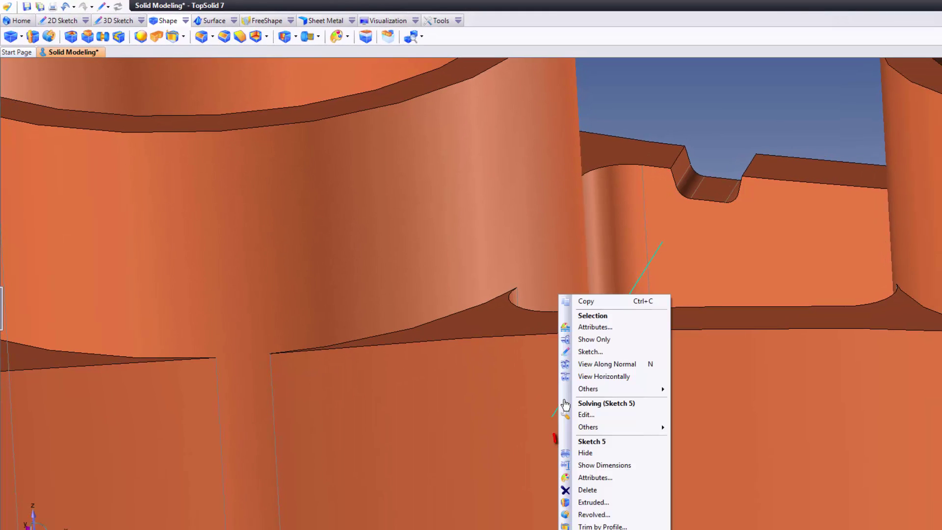
pyautogui.click(591, 454)
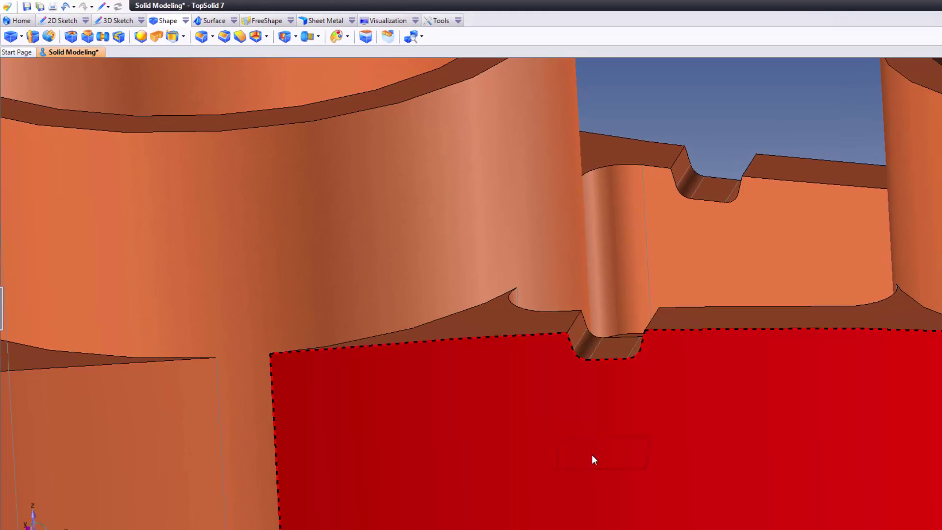